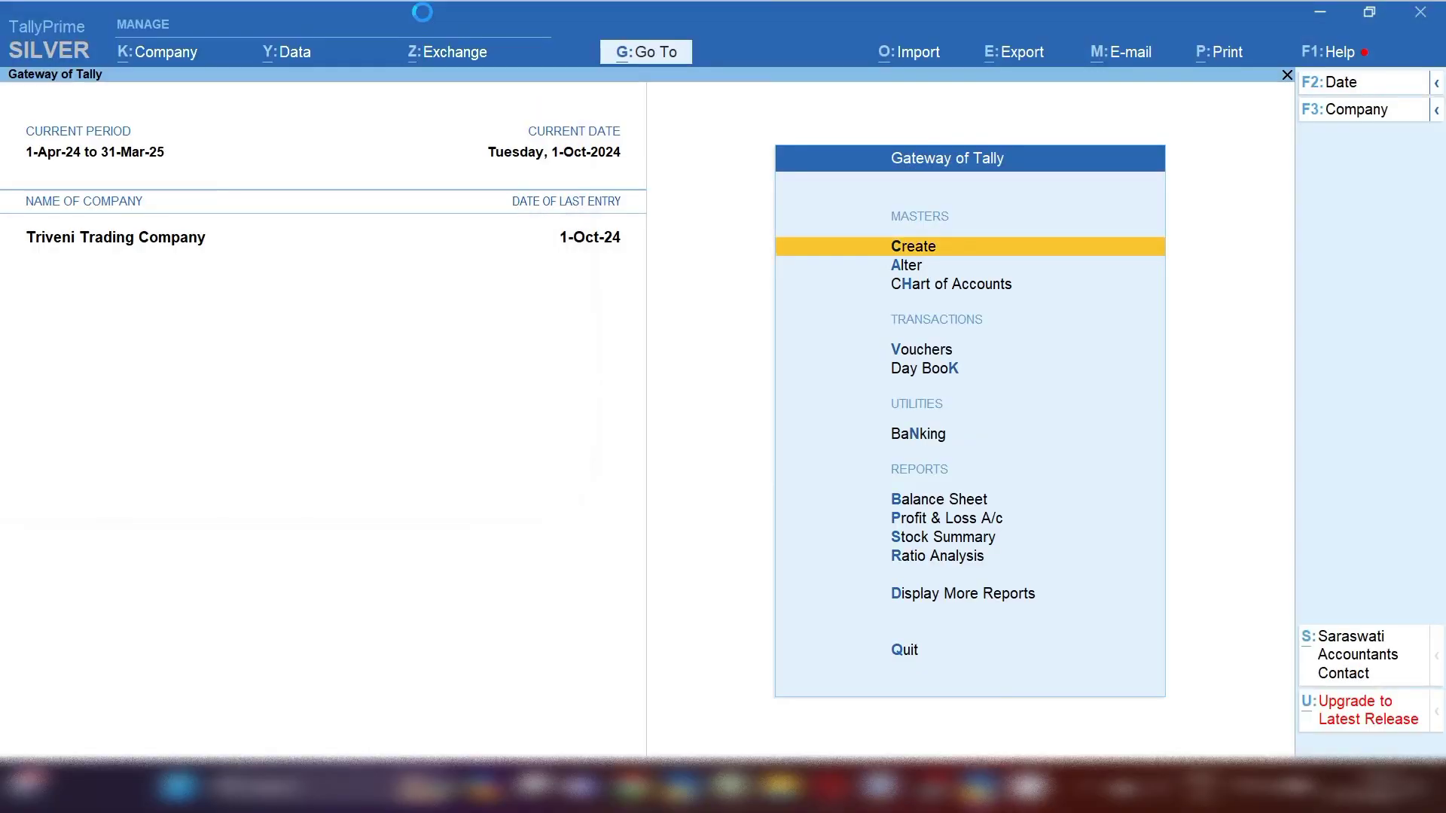
Start a new ledger named Shiv Enterprises.
{"action": "key", "text": "Return"}
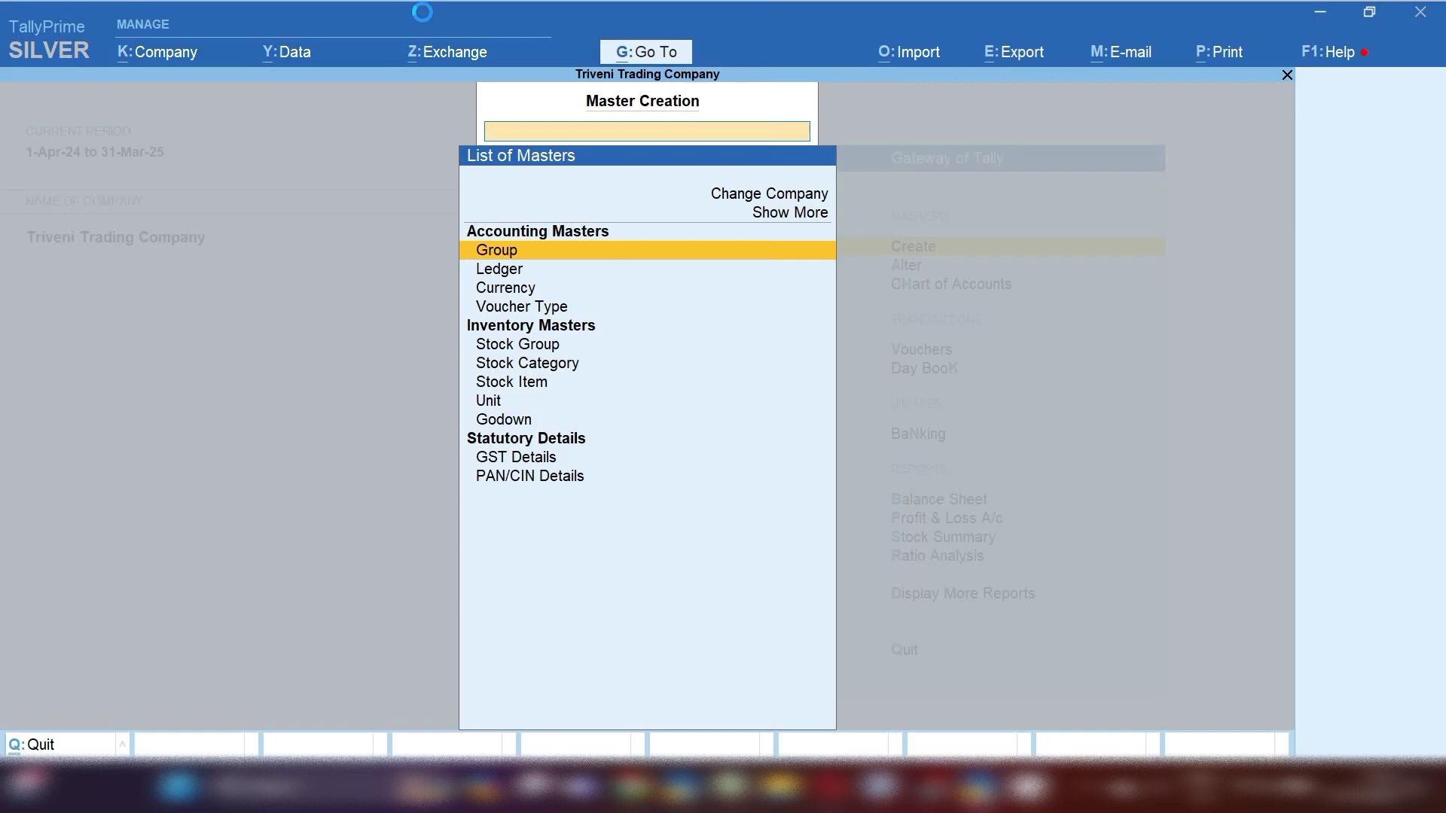
{"action": "key", "text": "Down"}
{"action": "key", "text": "Return"}
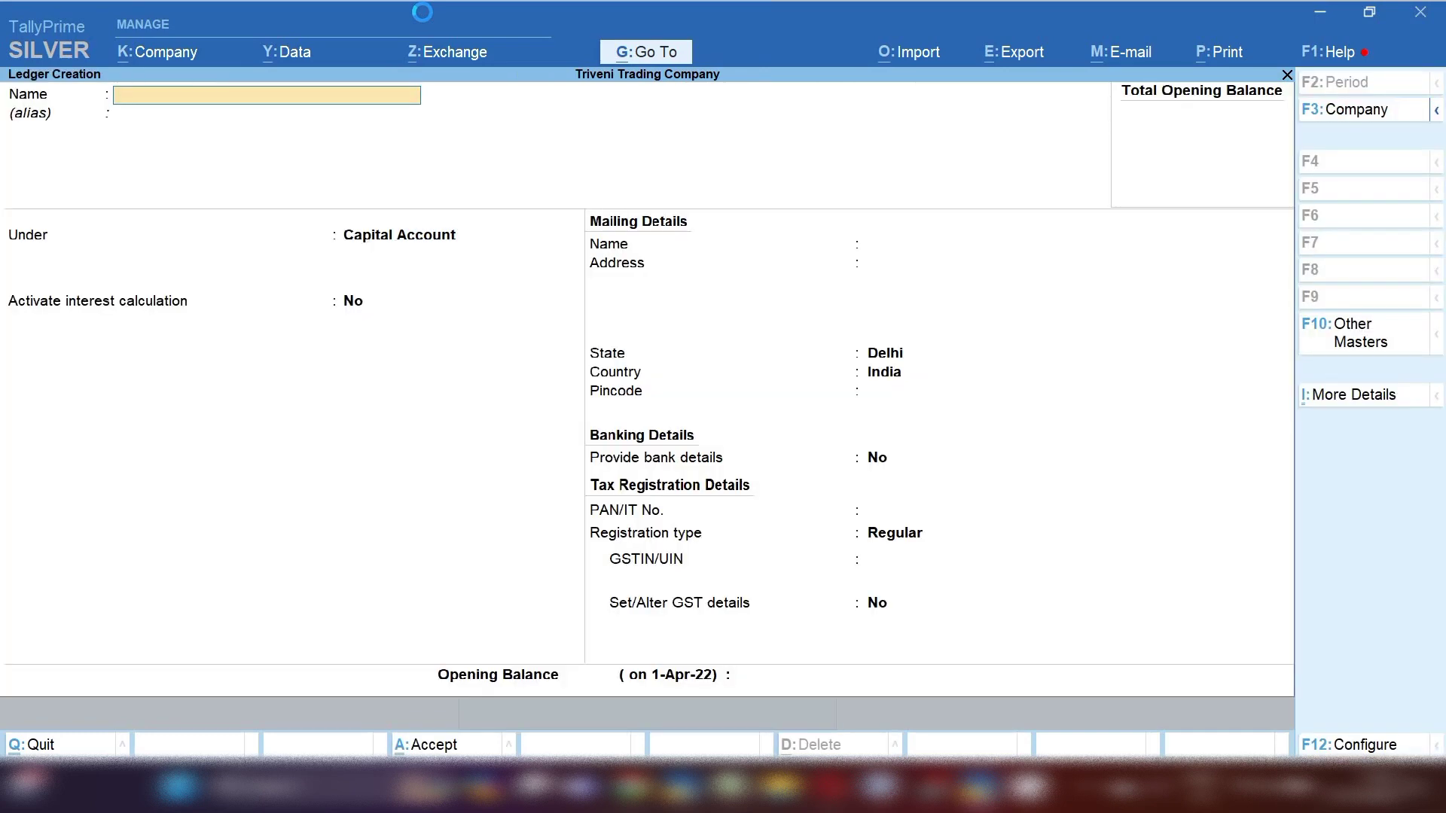
{"action": "type", "text": "Si"}
{"action": "type", "text": "hiv Entert"}
{"action": "type", "text": "prises"}
{"action": "key", "text": "Return"}
{"action": "key", "text": "Return"}
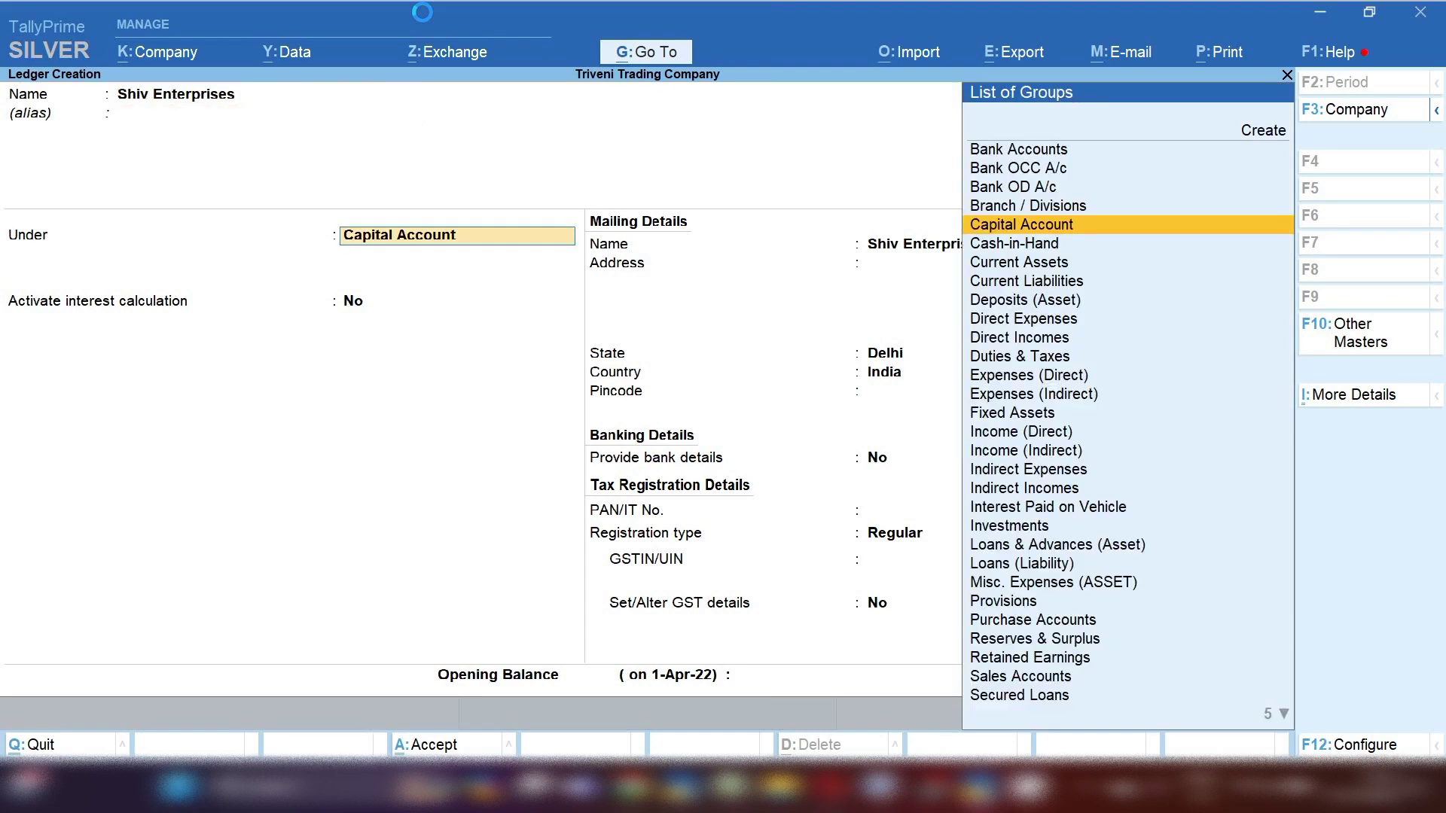
Place it under Sundry Debtors with bill-by-bill balances and state Delhi, then save.
{"action": "type", "text": "Sun"}
{"action": "key", "text": "Down"}
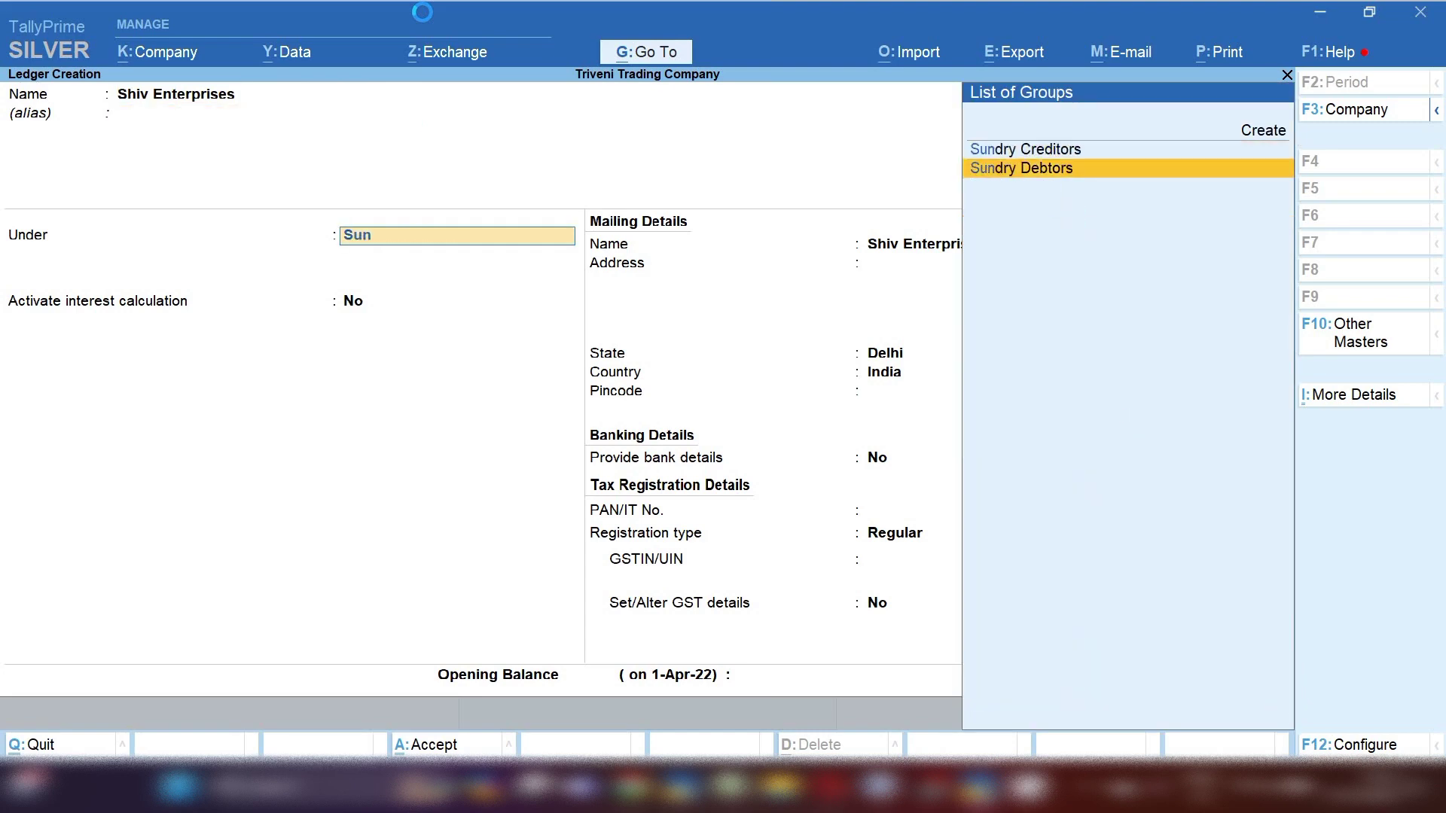
{"action": "key", "text": "Return"}
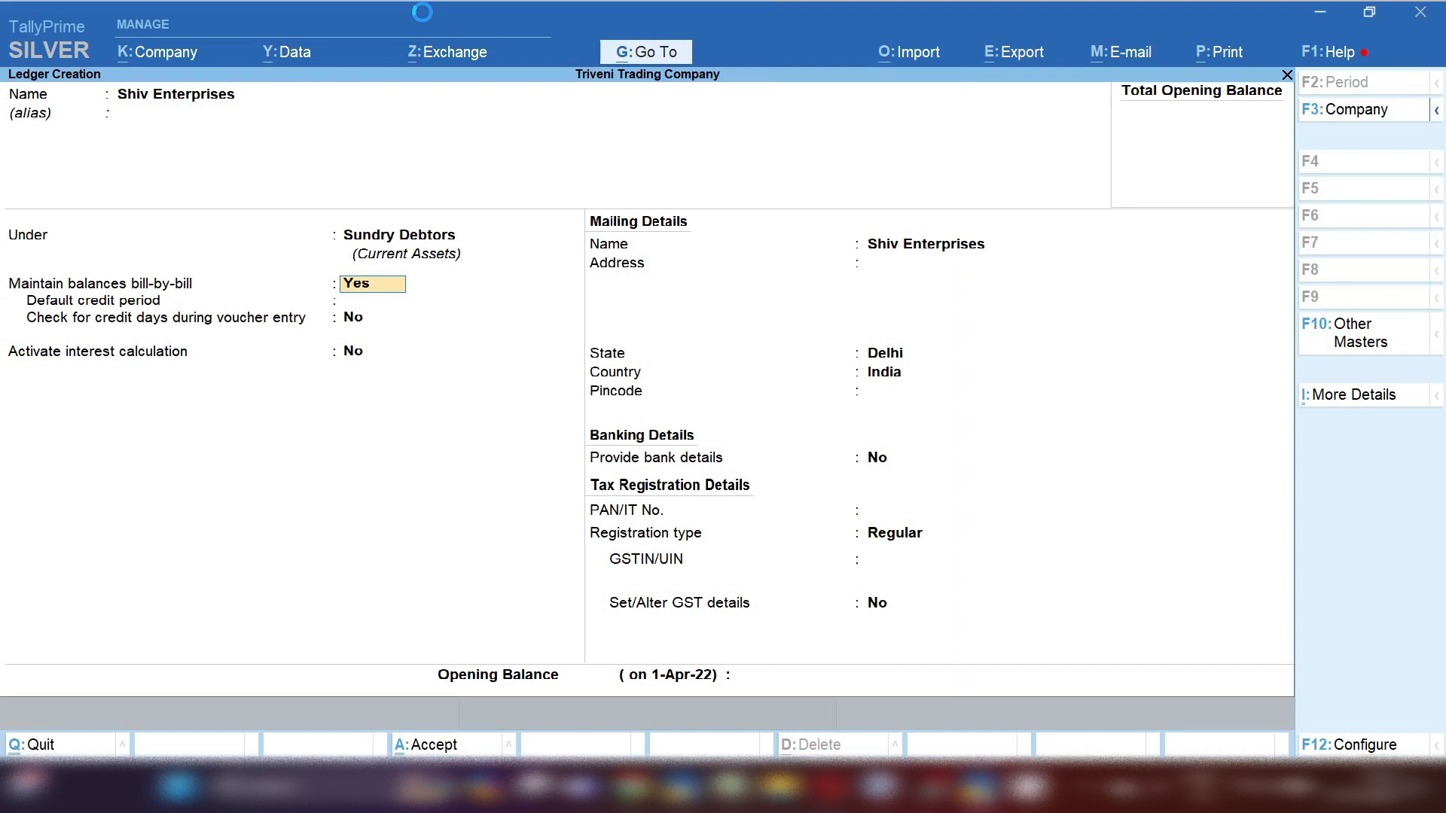
{"action": "key", "text": "Return"}
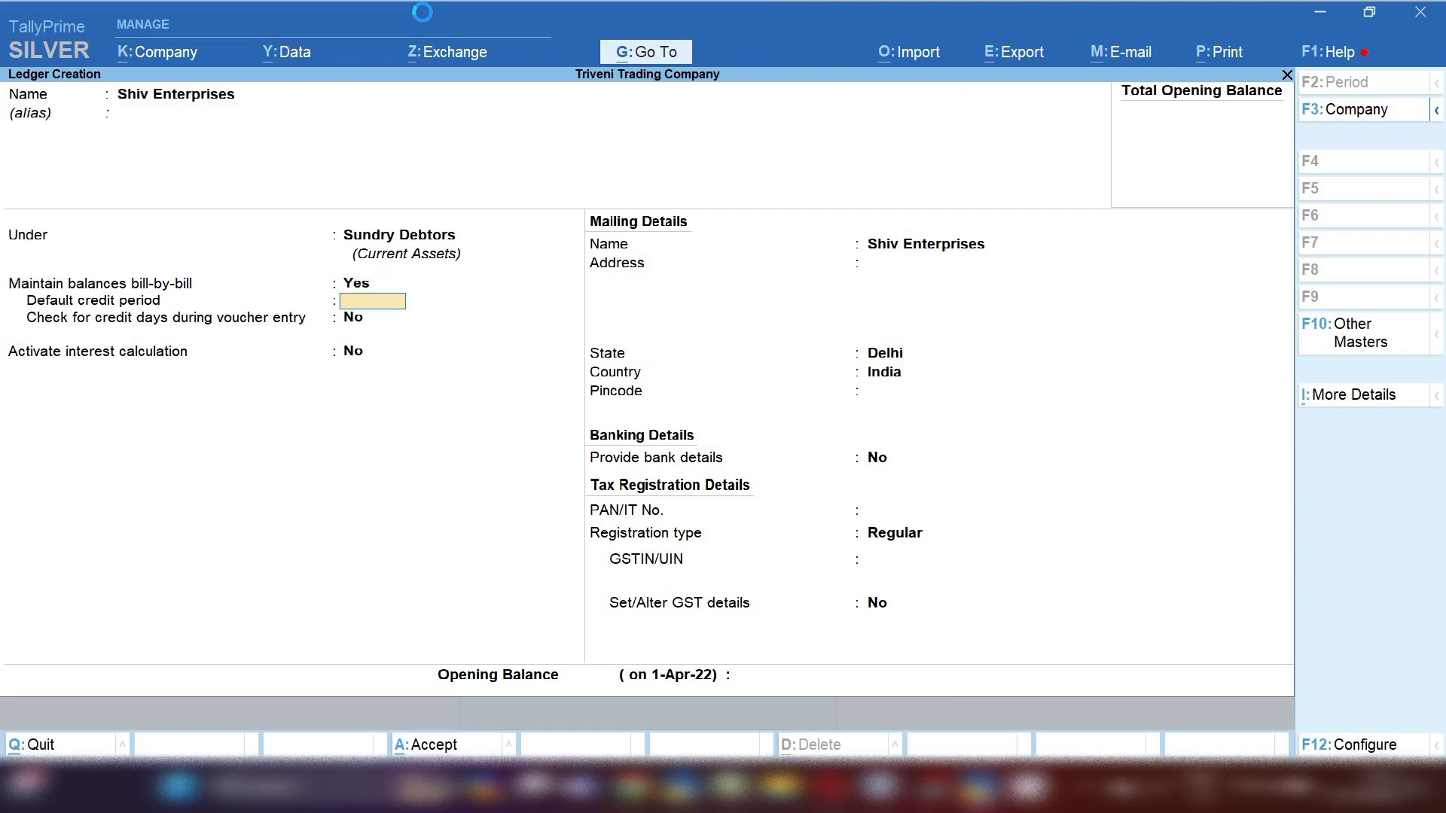
{"action": "key", "text": "Return"}
{"action": "key", "text": "Return"}
{"action": "key", "text": "Return"}
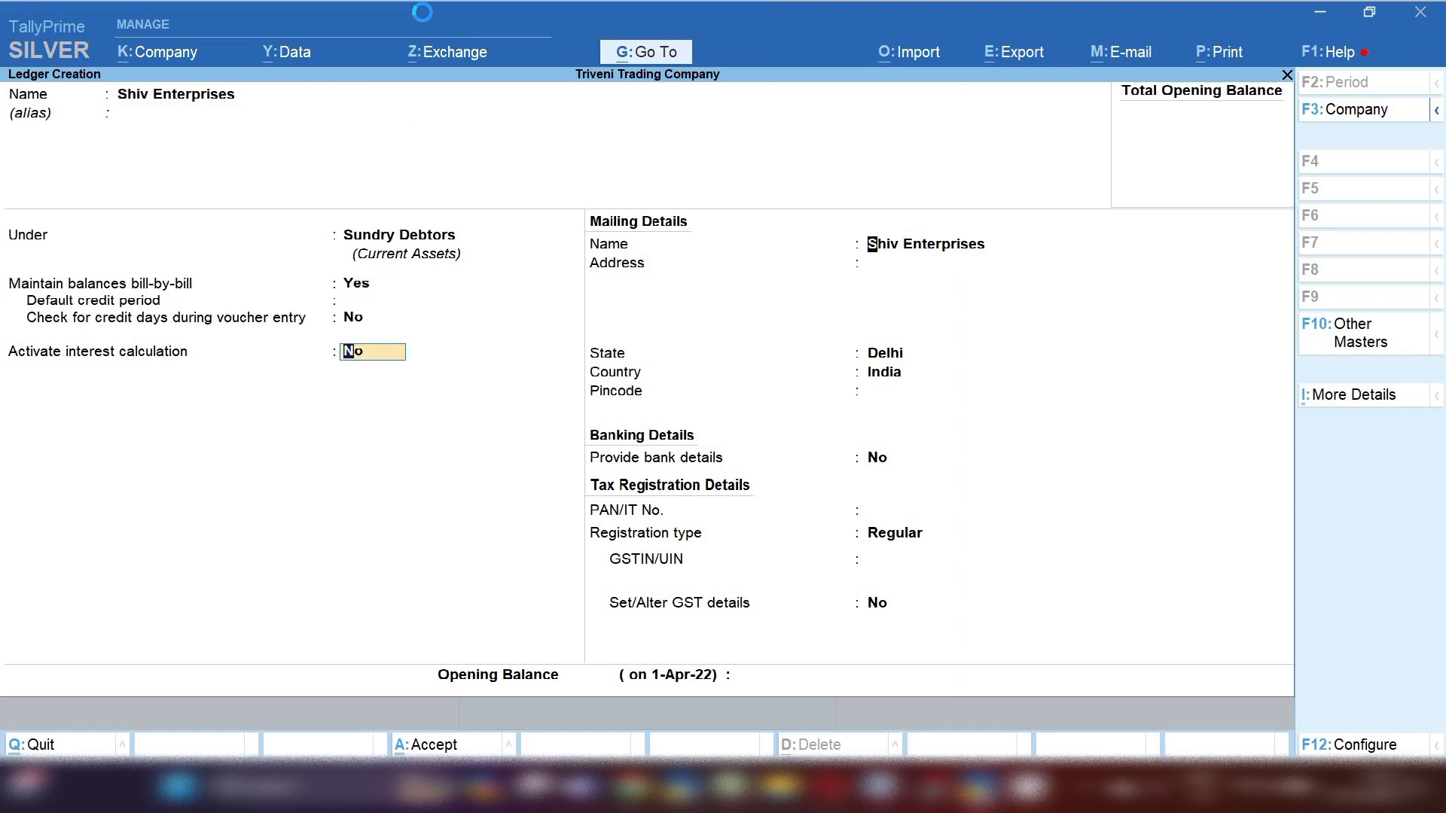
{"action": "key", "text": "Return"}
{"action": "key", "text": "Return"}
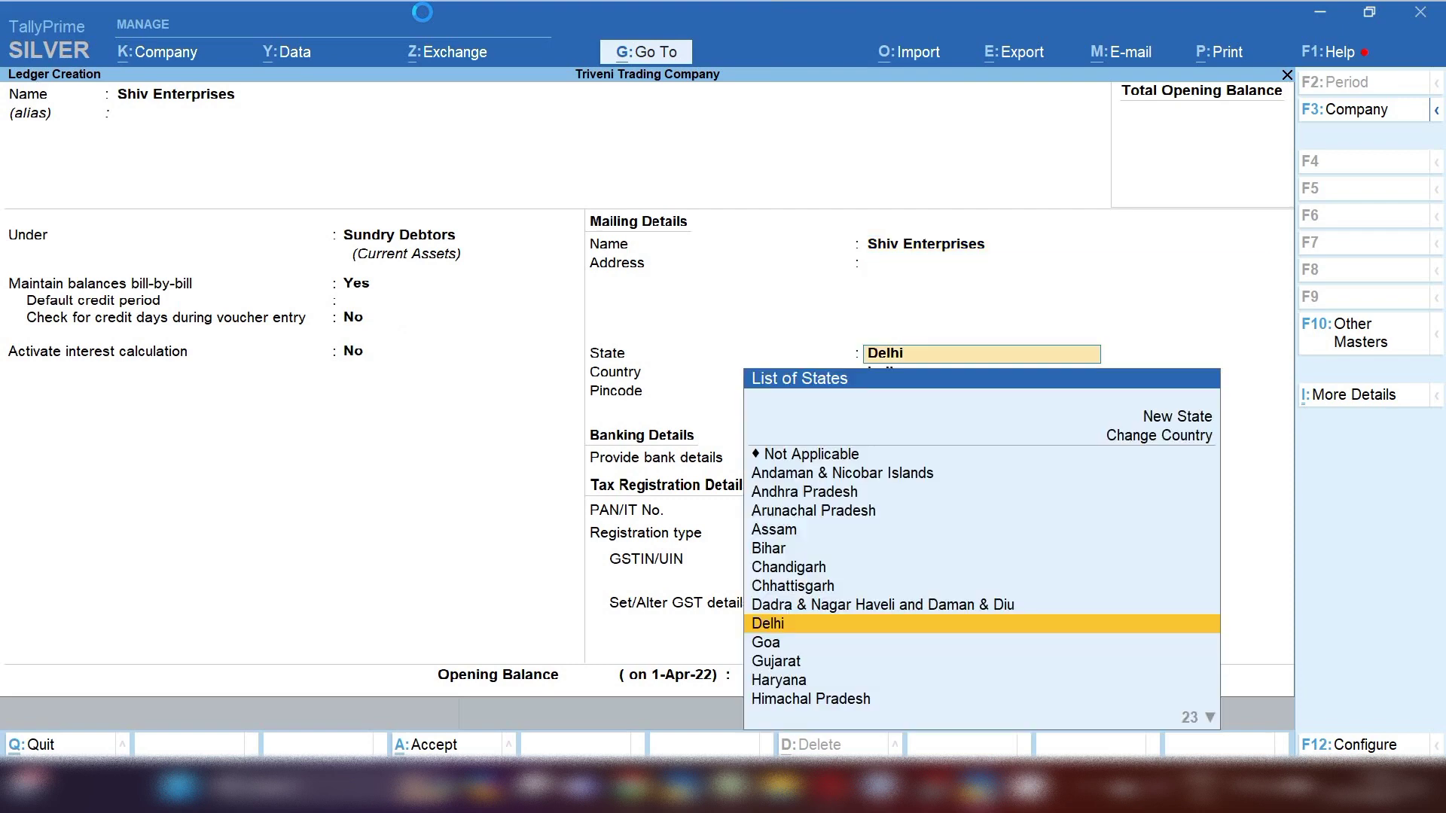
{"action": "key", "text": "Return"}
{"action": "key", "text": "ctrl+a"}
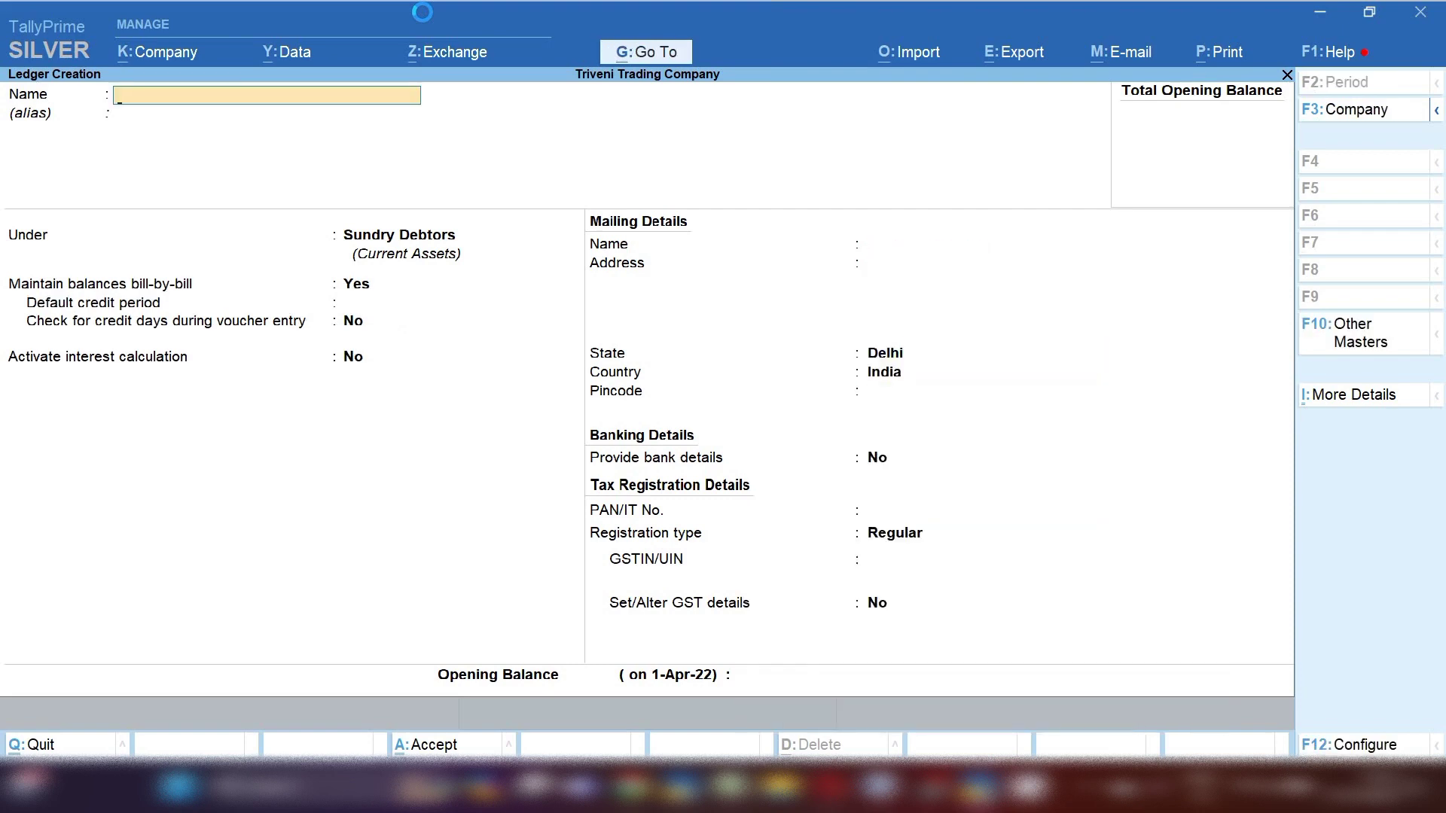
Name the new ledger Rental Services and put it under Indirect Incomes.
{"action": "type", "text": "Rental Services"}
{"action": "key", "text": "Return"}
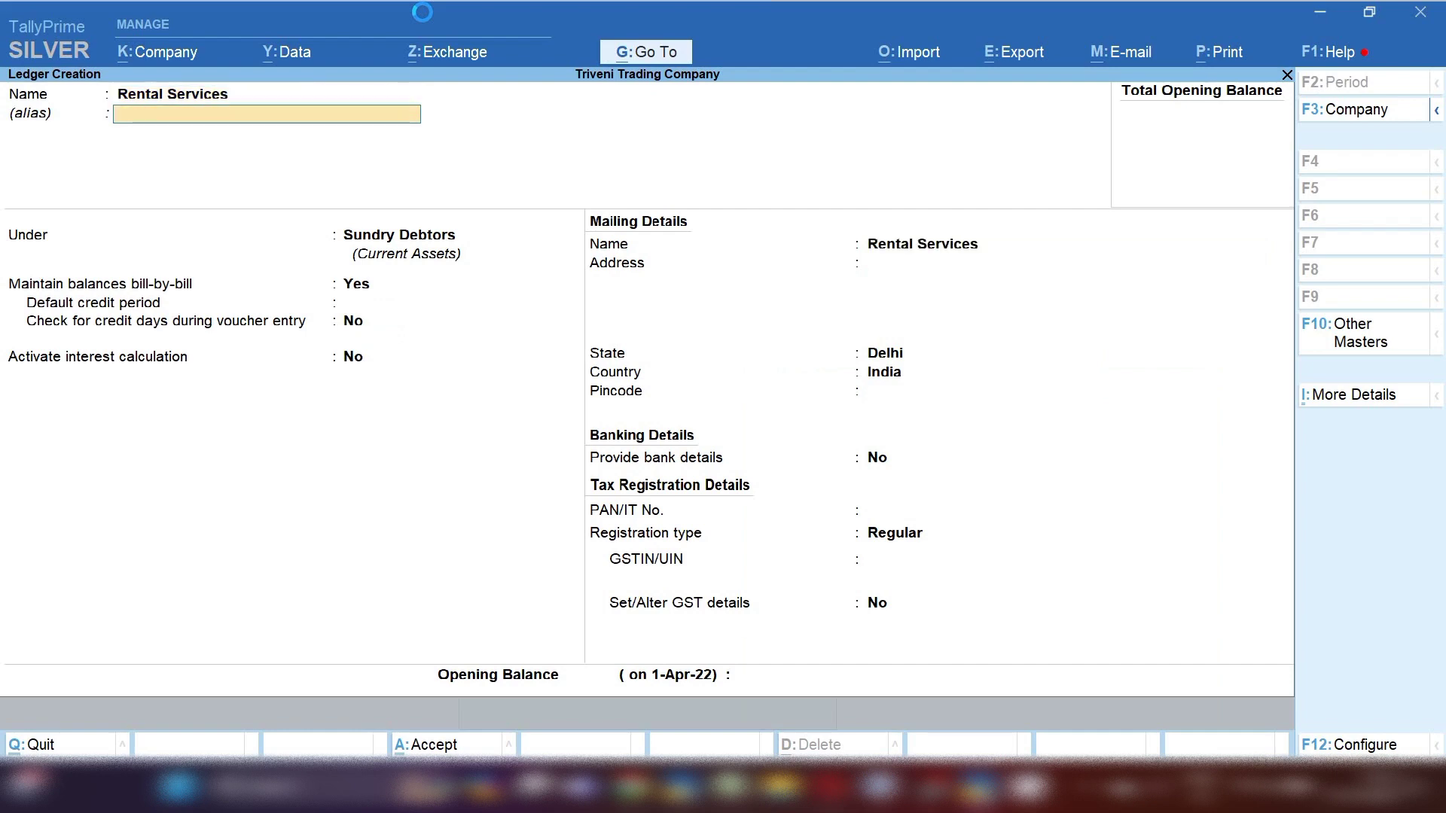
{"action": "key", "text": "Return"}
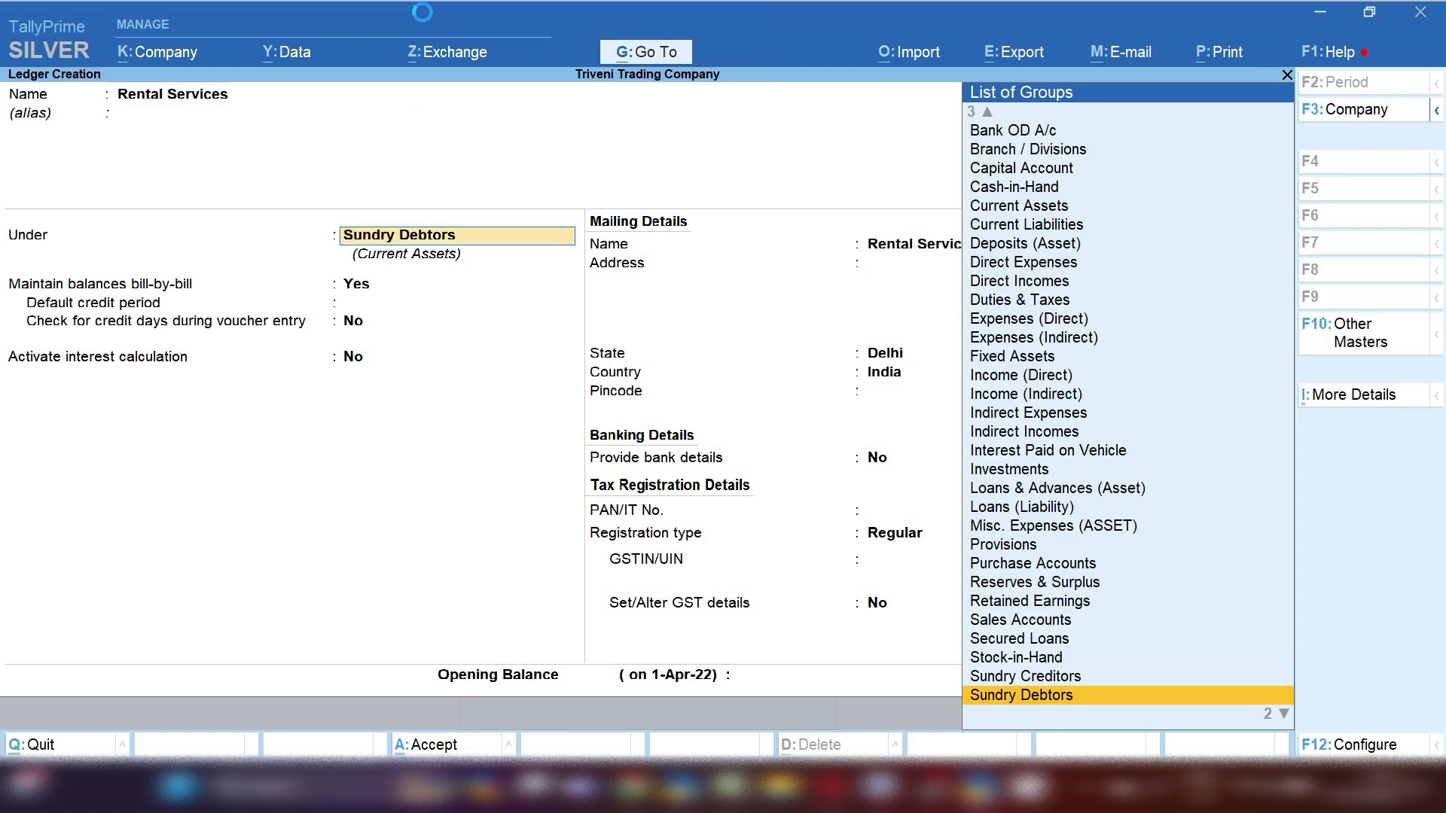
{"action": "type", "text": "Ind"}
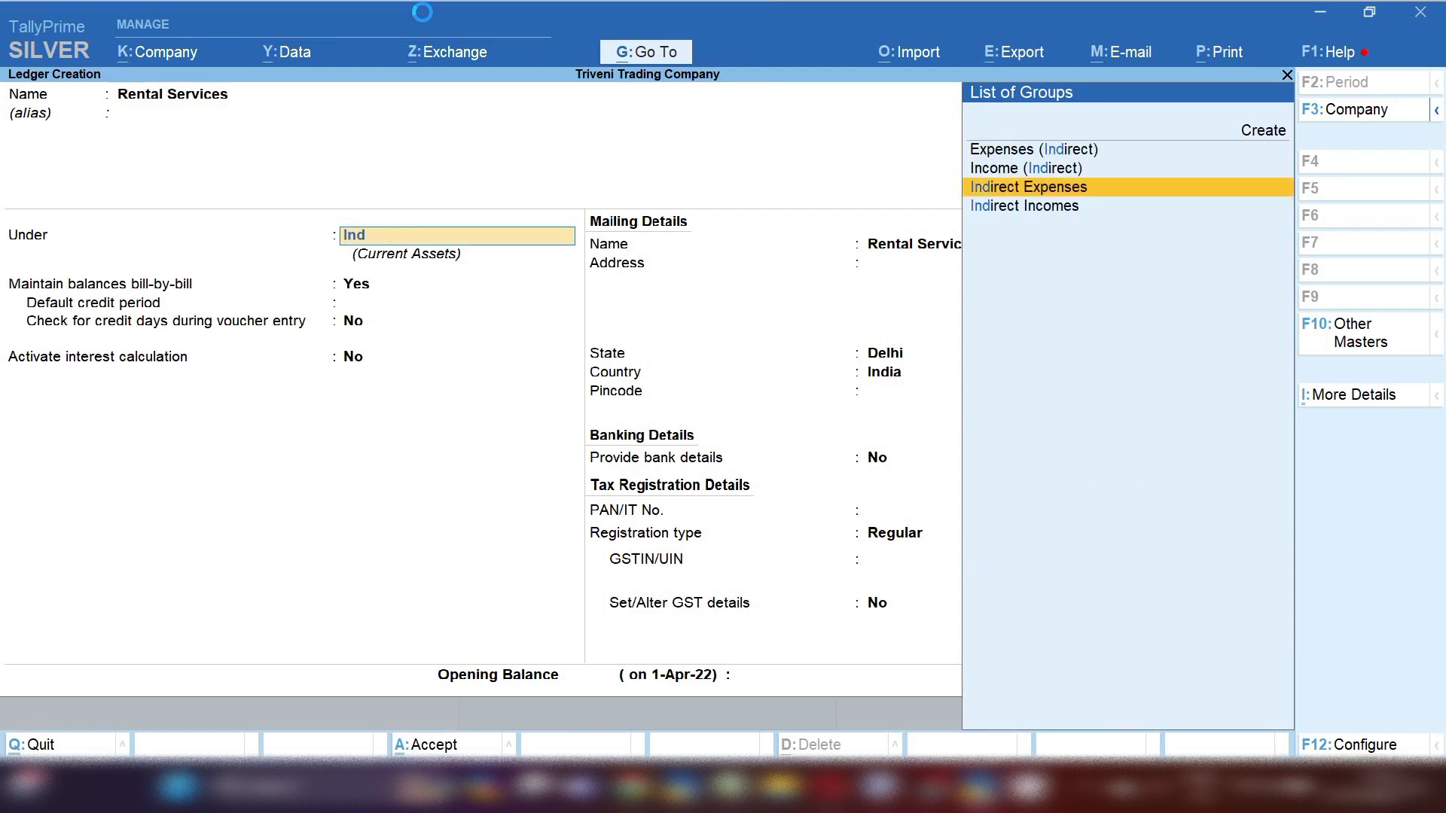
{"action": "key", "text": "Down"}
{"action": "key", "text": "Return"}
Keep ledger type Not Applicable and mark GST as Applicable.
{"action": "key", "text": "Return"}
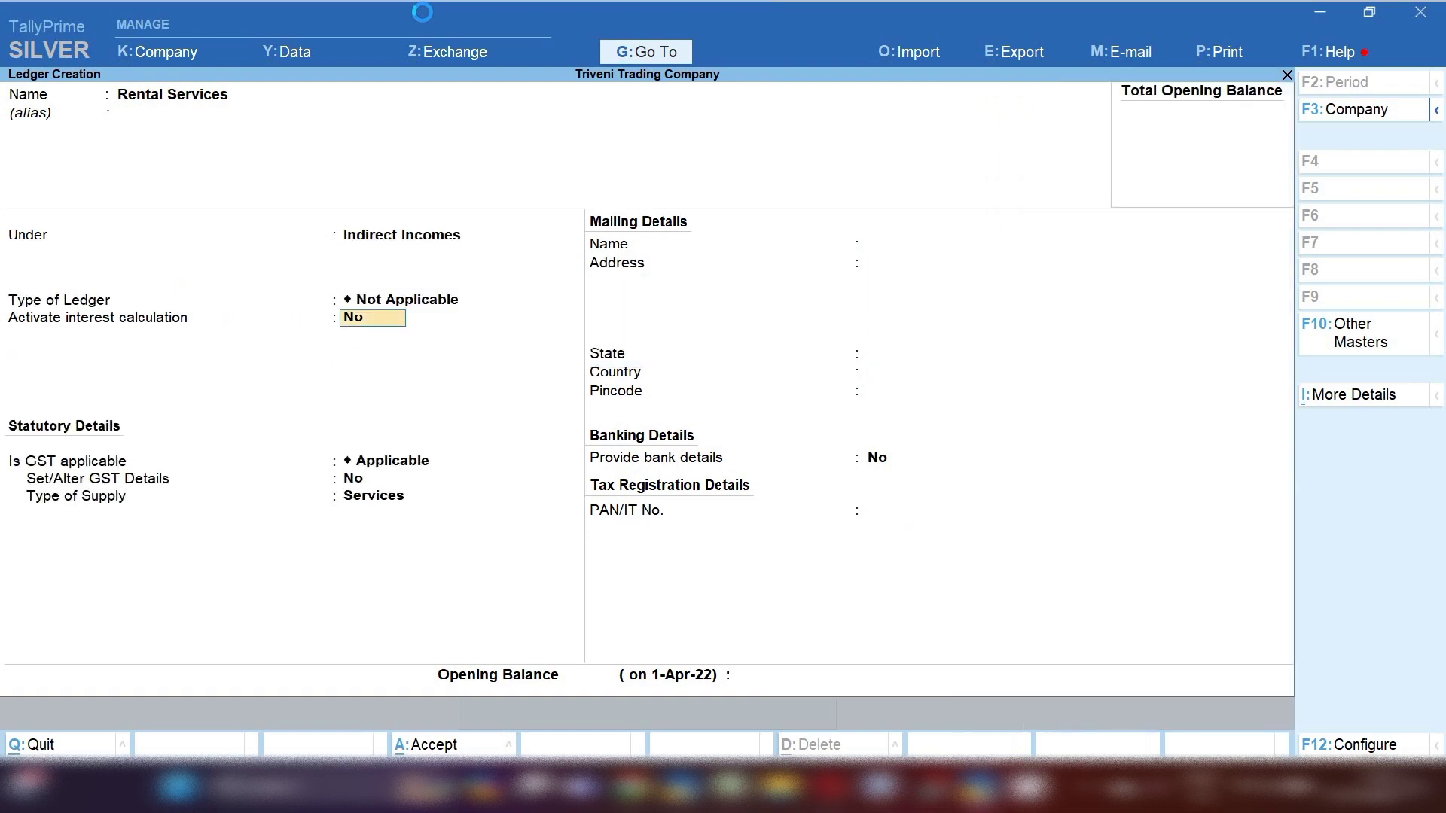
{"action": "key", "text": "Return"}
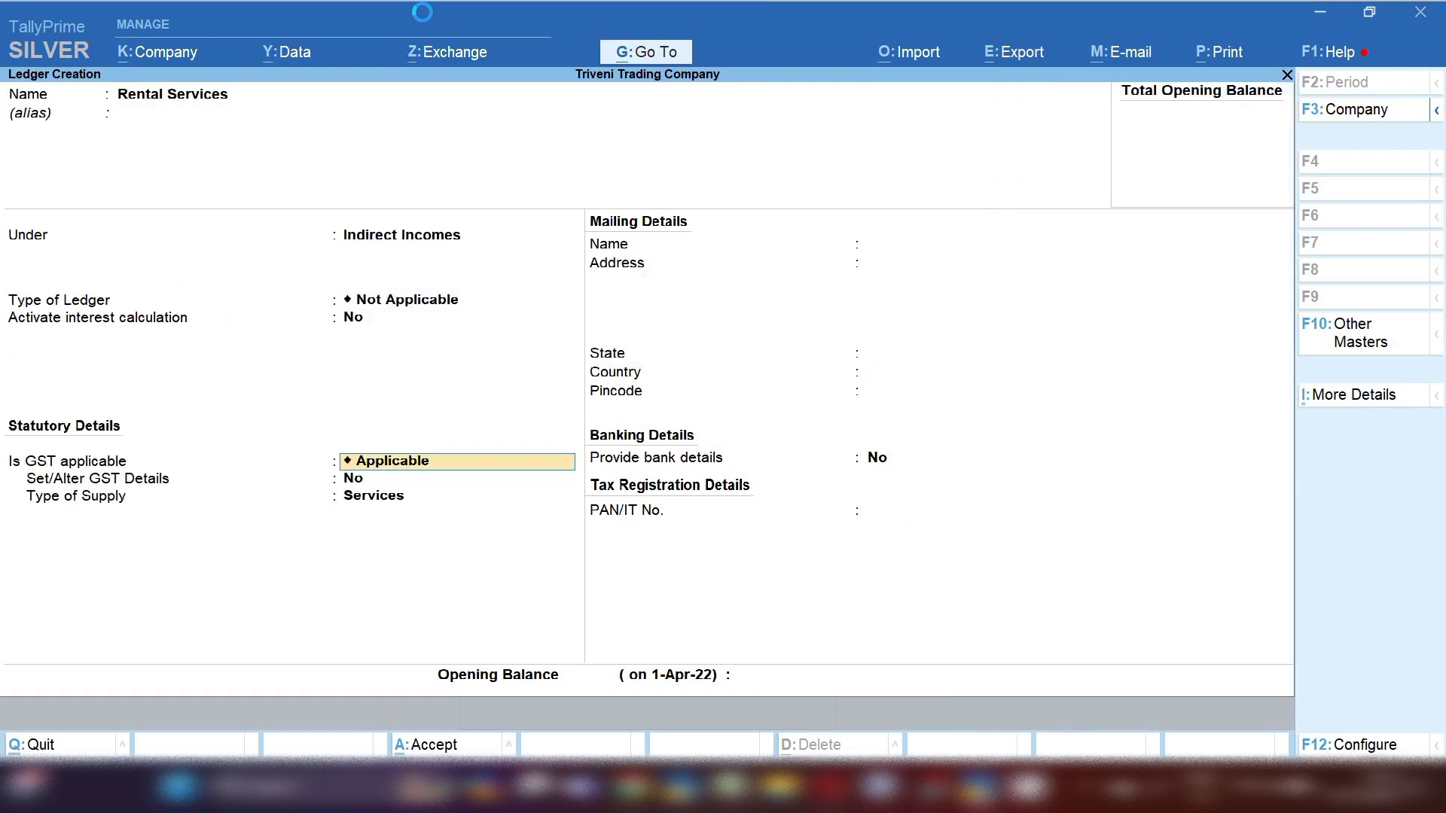
{"action": "key", "text": "Return"}
{"action": "type", "text": "y"}
Give Rental Services SAC 997212 with Sales Taxable as the transaction nature.
{"action": "key", "text": "Return"}
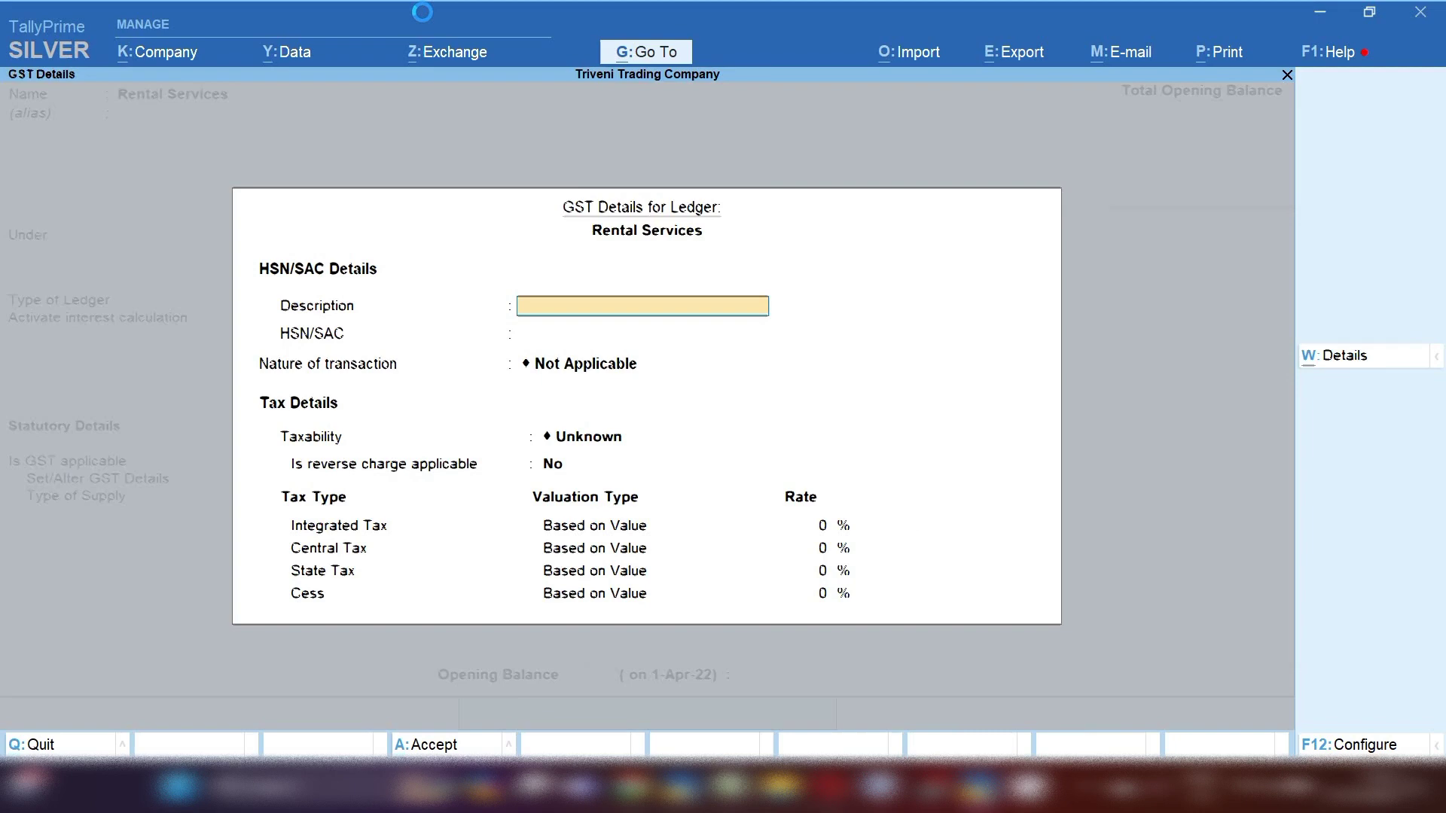
{"action": "key", "text": "Return"}
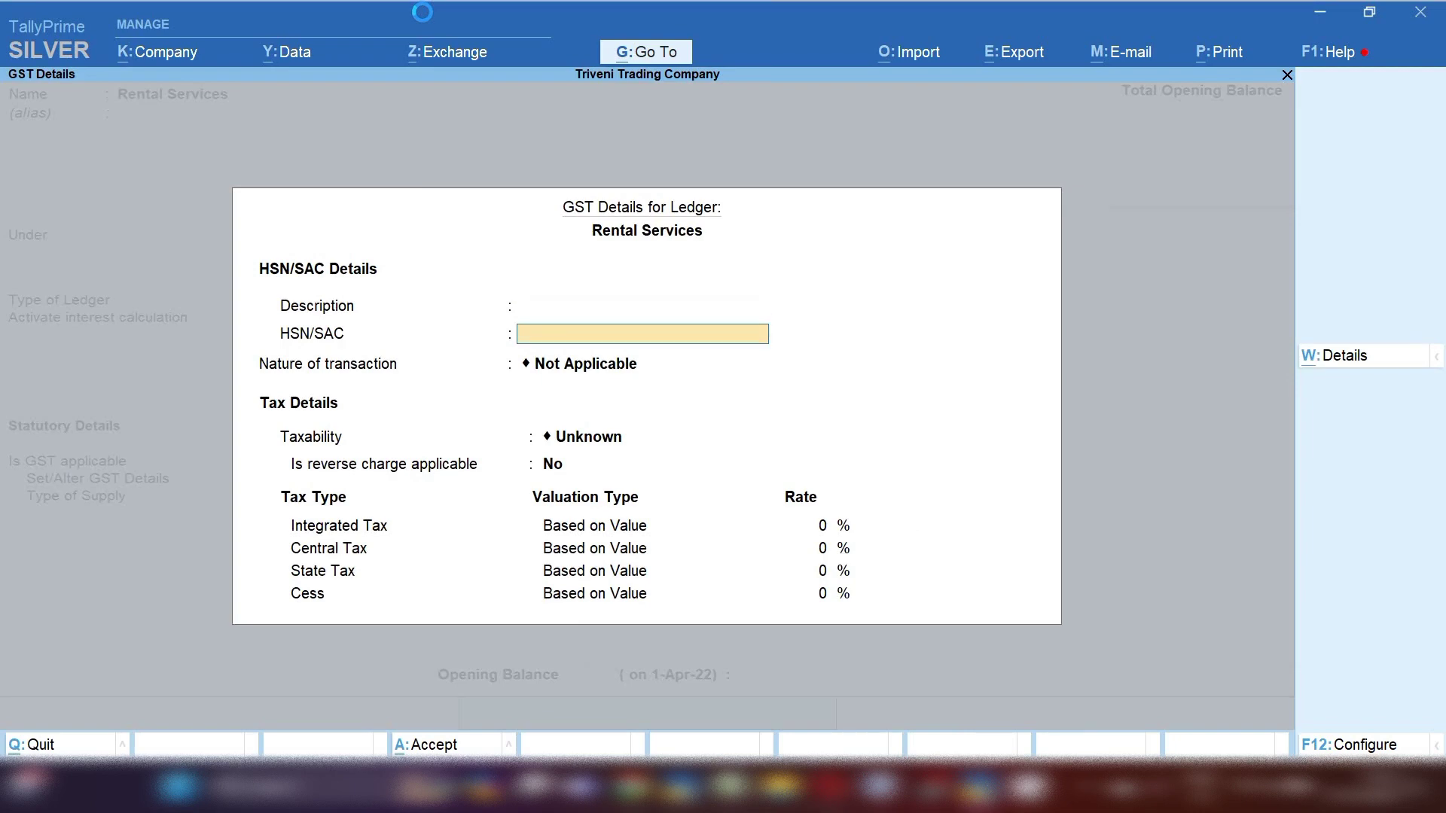
{"action": "type", "text": "997212"}
{"action": "key", "text": "Return"}
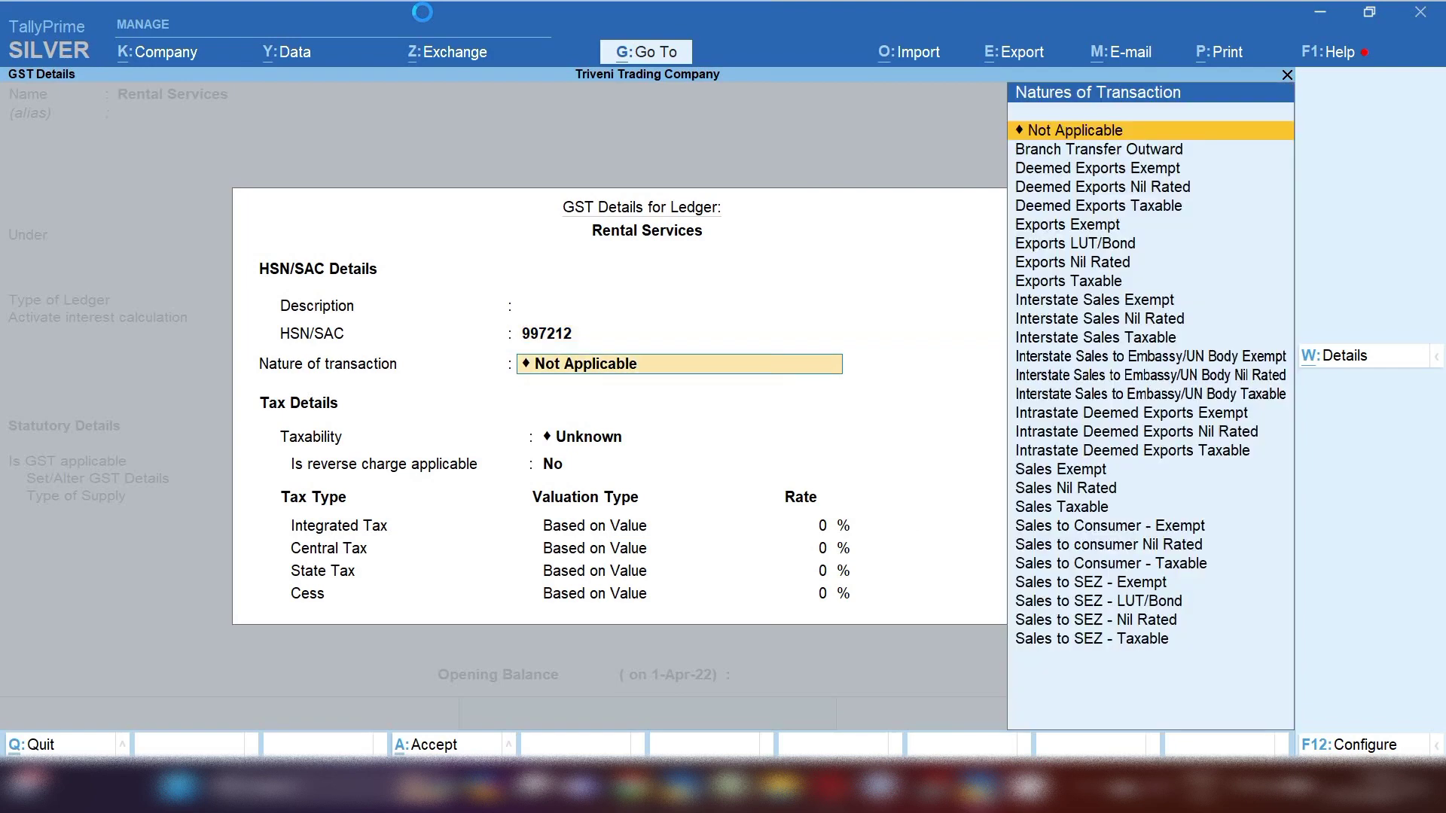
{"action": "key", "text": "Down"}
{"action": "key", "text": "Down"}
{"action": "key", "text": "Down"}
{"action": "key", "text": "Down"}
{"action": "key", "text": "Down"}
{"action": "key", "text": "Down"}
{"action": "key", "text": "Down"}
{"action": "key", "text": "Down"}
{"action": "key", "text": "Down"}
{"action": "key", "text": "Down"}
{"action": "key", "text": "Down"}
{"action": "key", "text": "Down"}
{"action": "key", "text": "Down"}
{"action": "key", "text": "Down"}
{"action": "key", "text": "Down"}
{"action": "key", "text": "Down"}
{"action": "key", "text": "Down"}
{"action": "key", "text": "Down"}
{"action": "key", "text": "Down"}
{"action": "key", "text": "Down"}
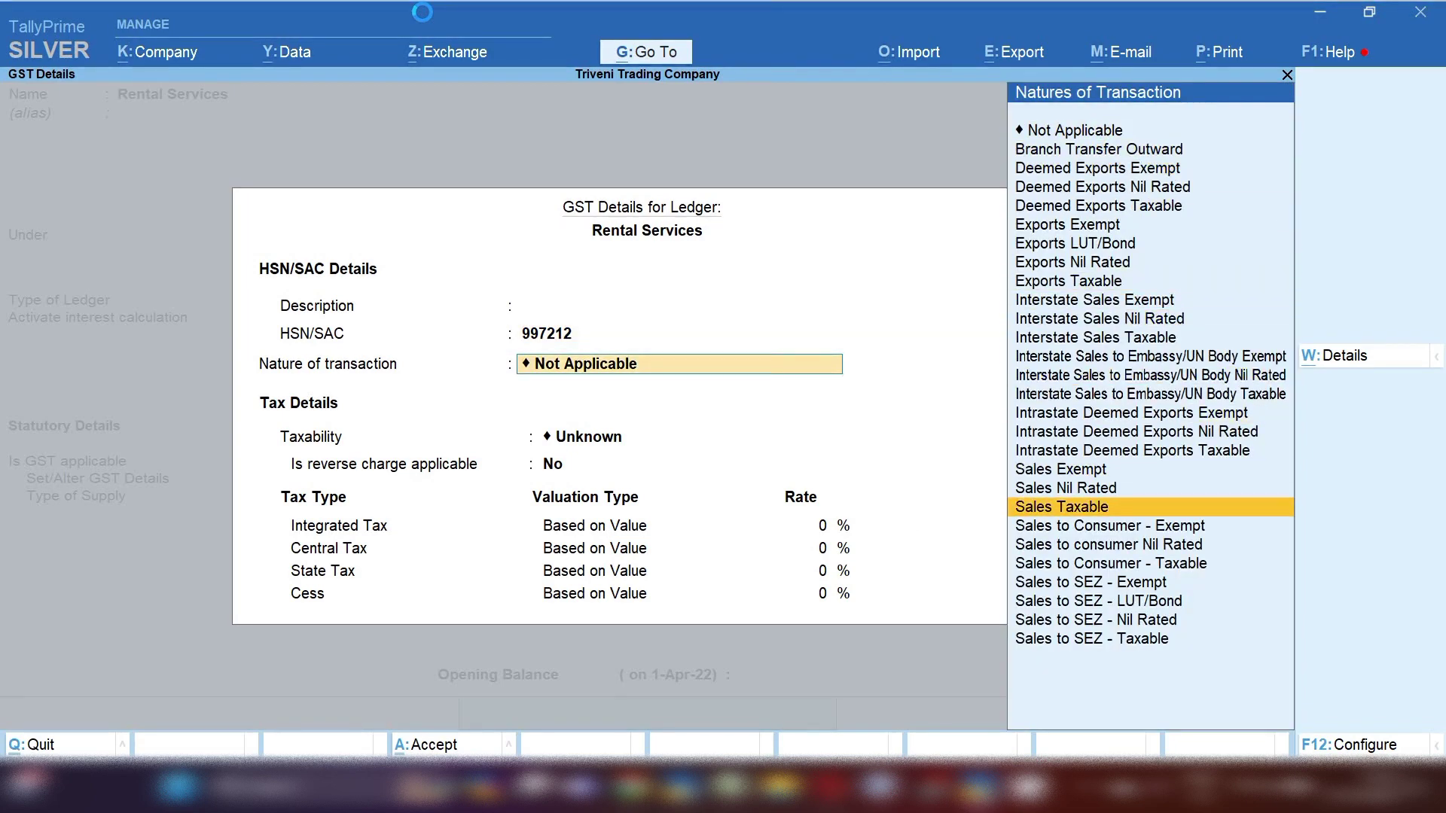
{"action": "key", "text": "Return"}
Set an 18% GST rate and Services supply type, then save the ledger.
{"action": "key", "text": "Return"}
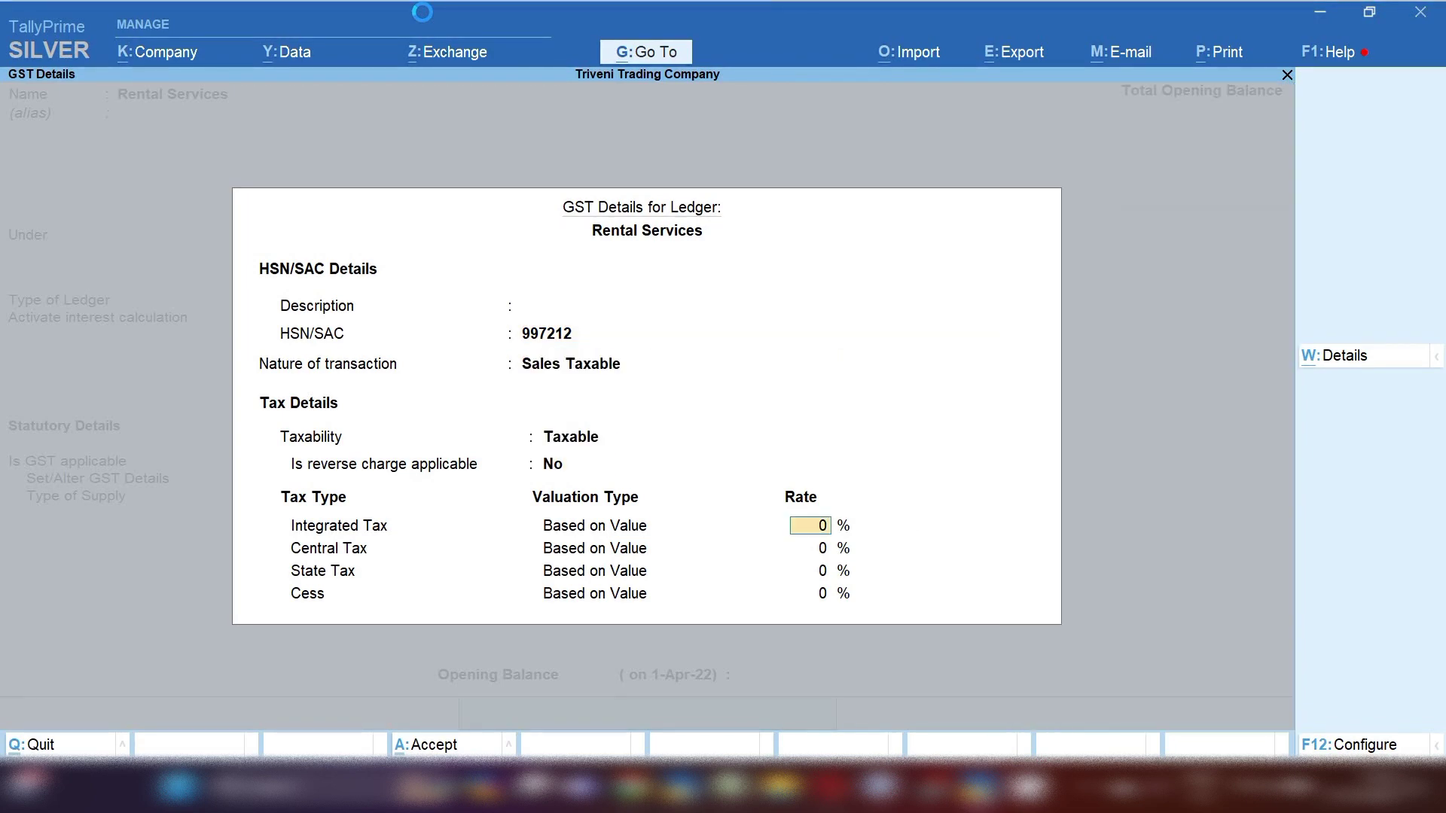
{"action": "type", "text": "18"}
{"action": "key", "text": "Return"}
{"action": "key", "text": "Return"}
{"action": "key", "text": "Return"}
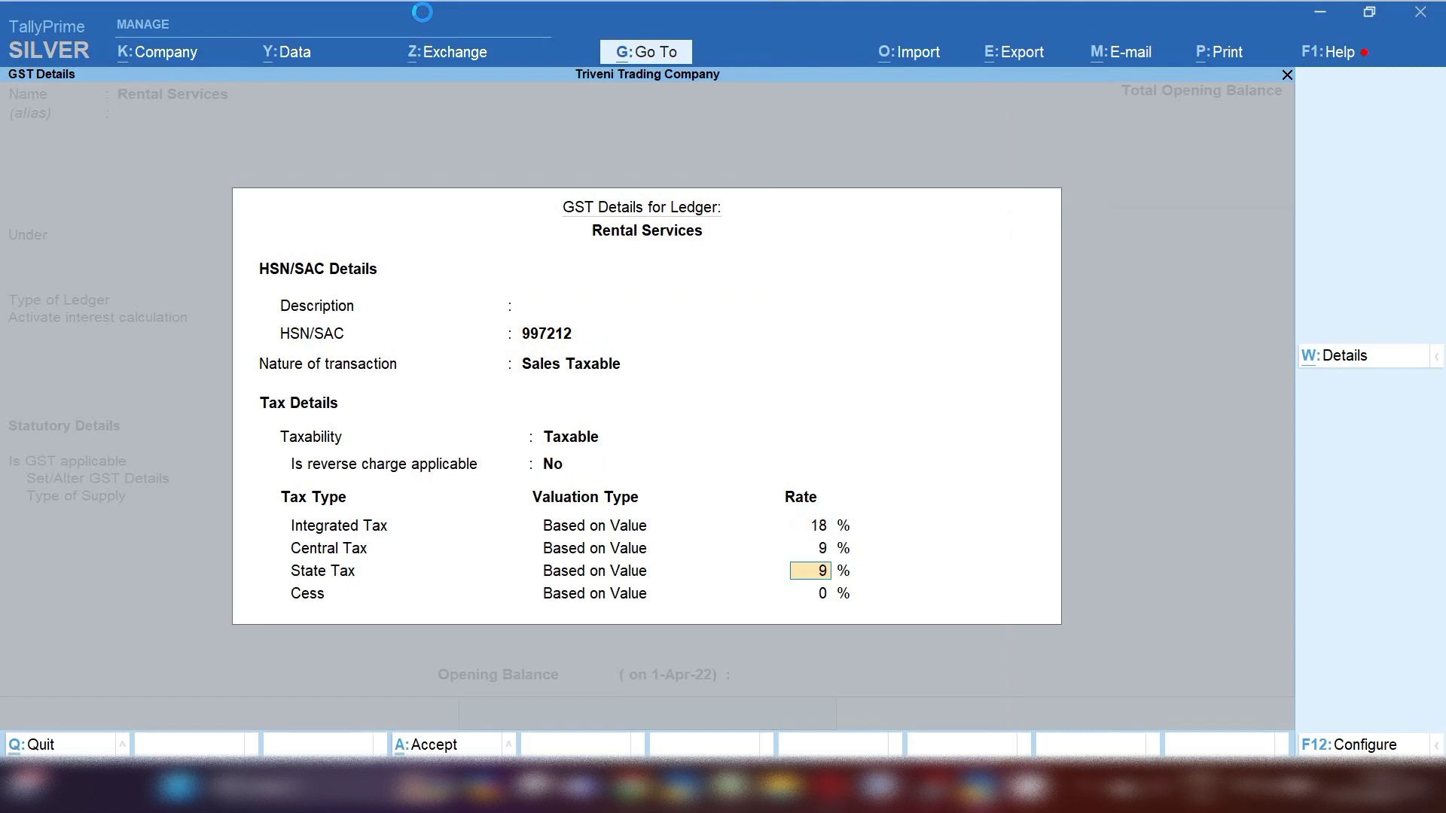
{"action": "key", "text": "Return"}
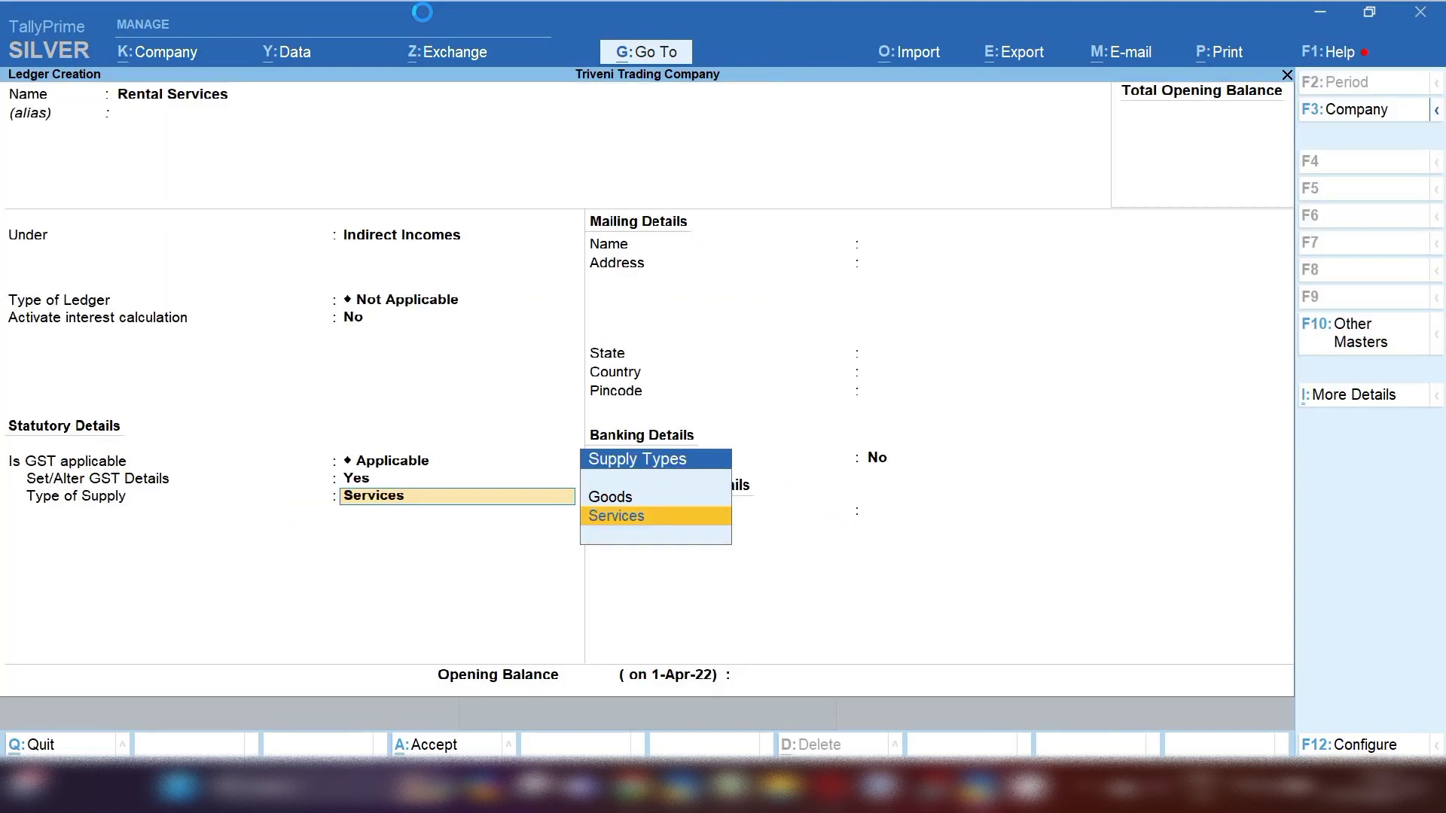
{"action": "key", "text": "Return"}
{"action": "key", "text": "Return"}
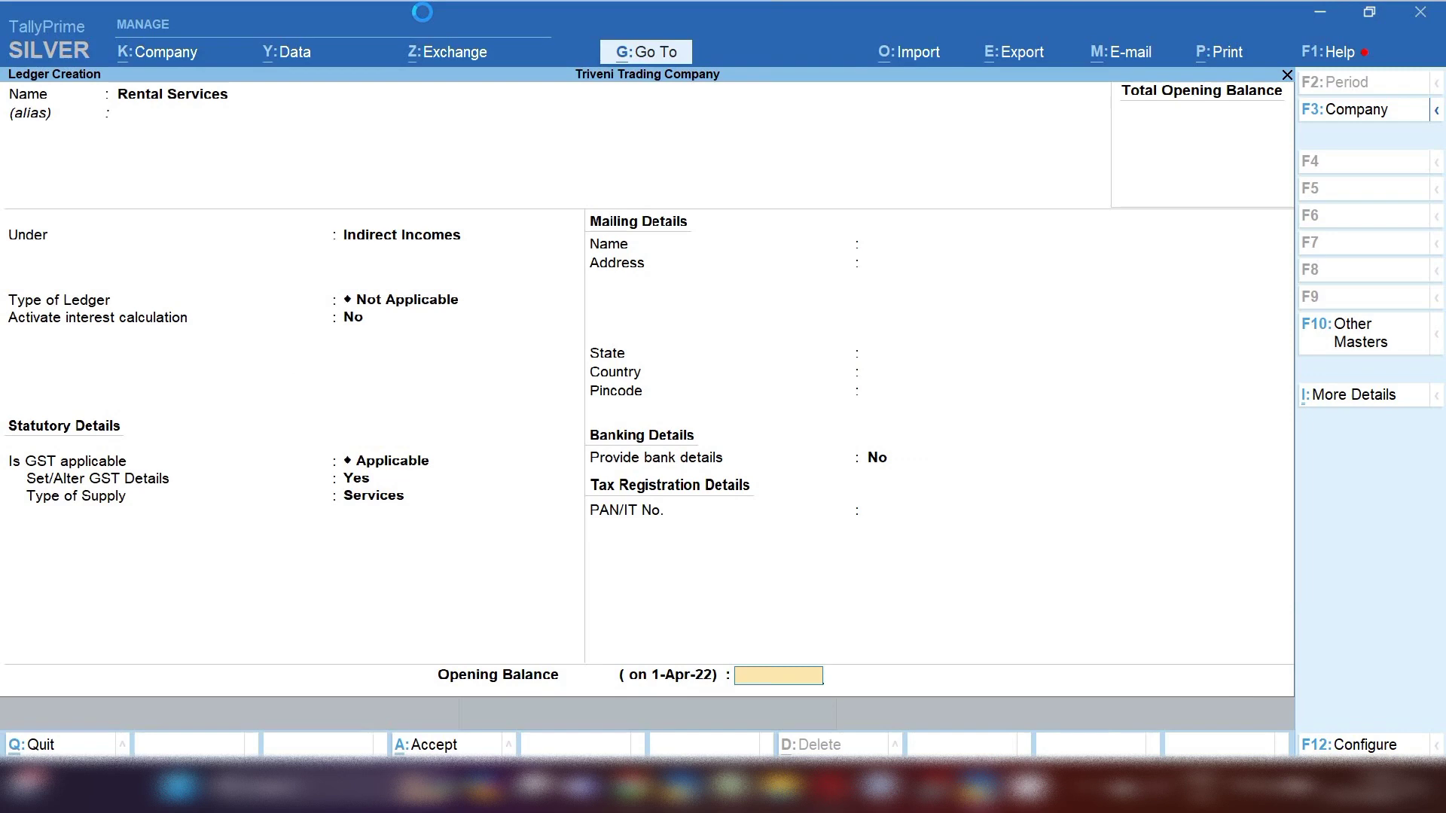
{"action": "key", "text": "Return"}
{"action": "key", "text": "Return"}
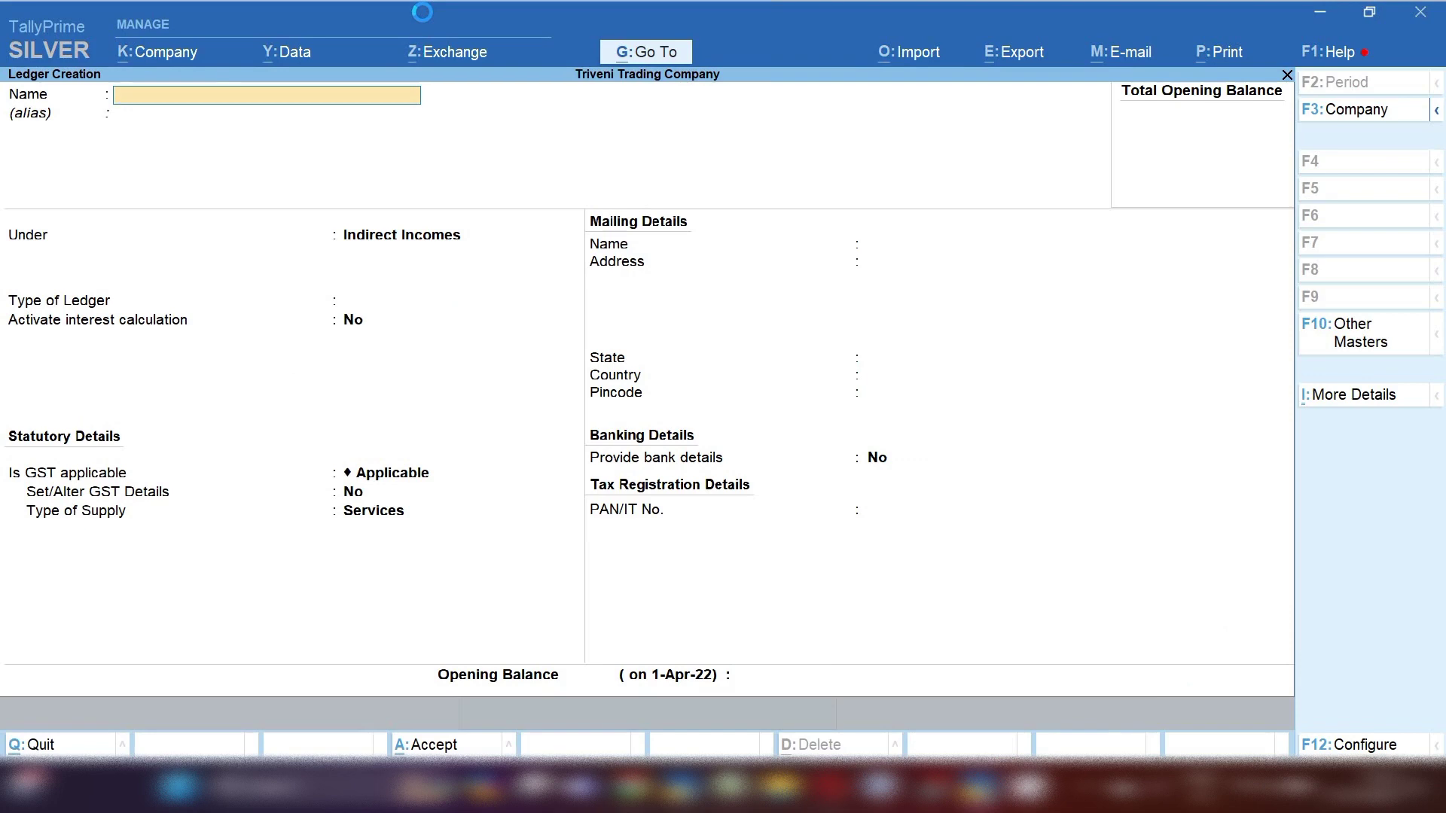
{"action": "key", "text": "Escape"}
Return to Gateway of Tally and start a new Tax Invoice sales voucher.
{"action": "key", "text": "Return"}
{"action": "key", "text": "Escape"}
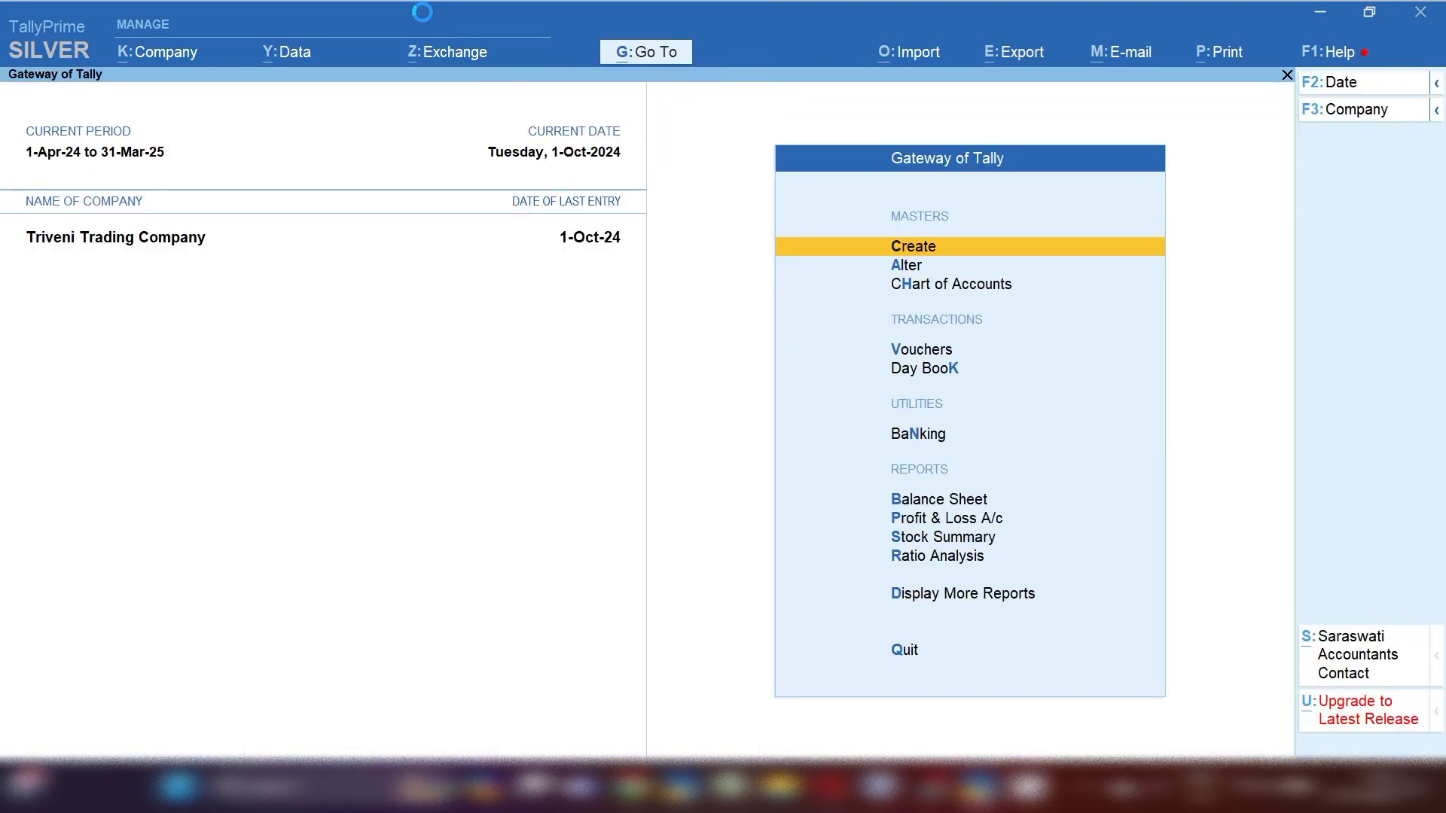
{"action": "key", "text": "v"}
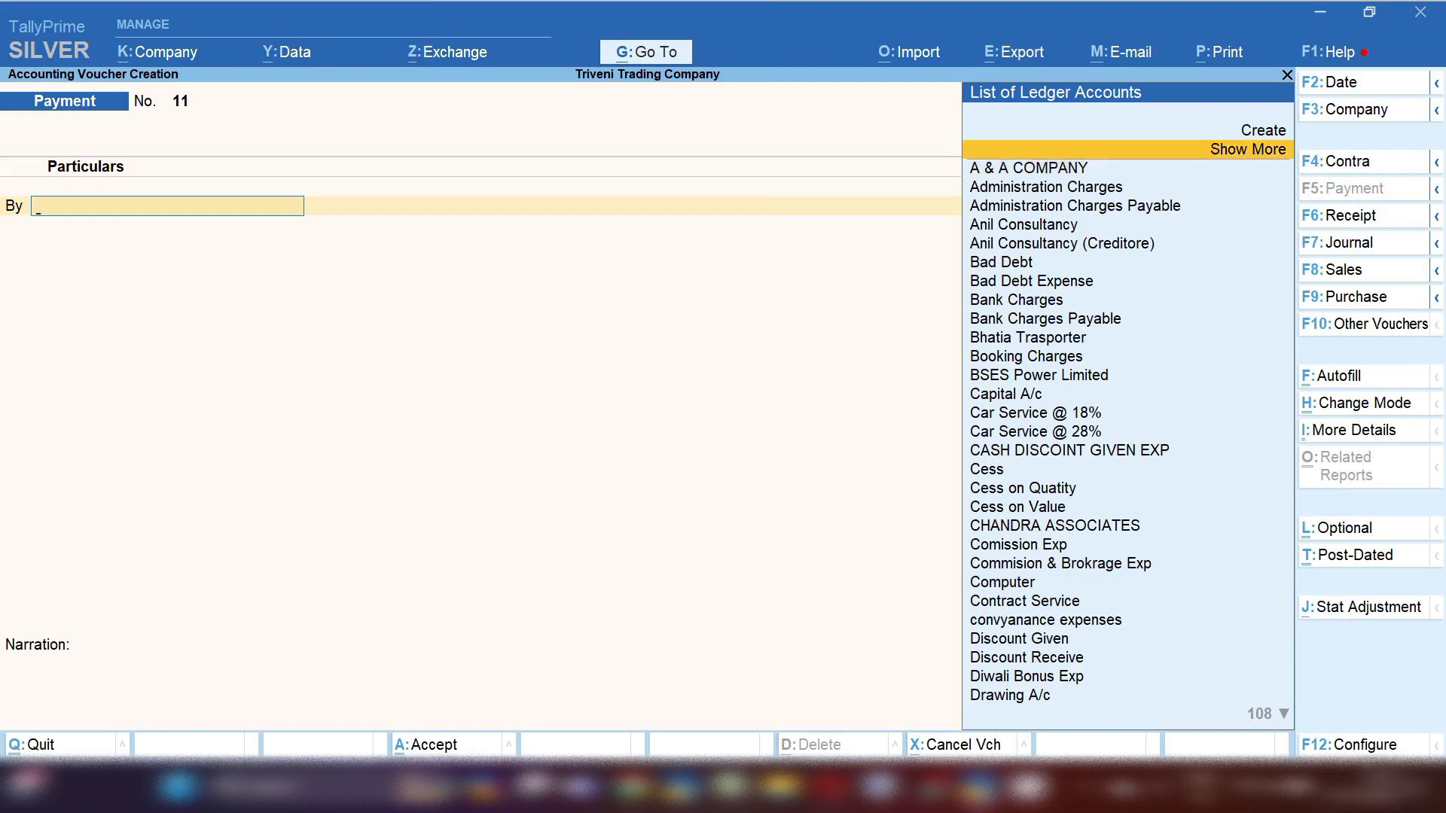
{"action": "left_click", "coordinate": [1333, 269]}
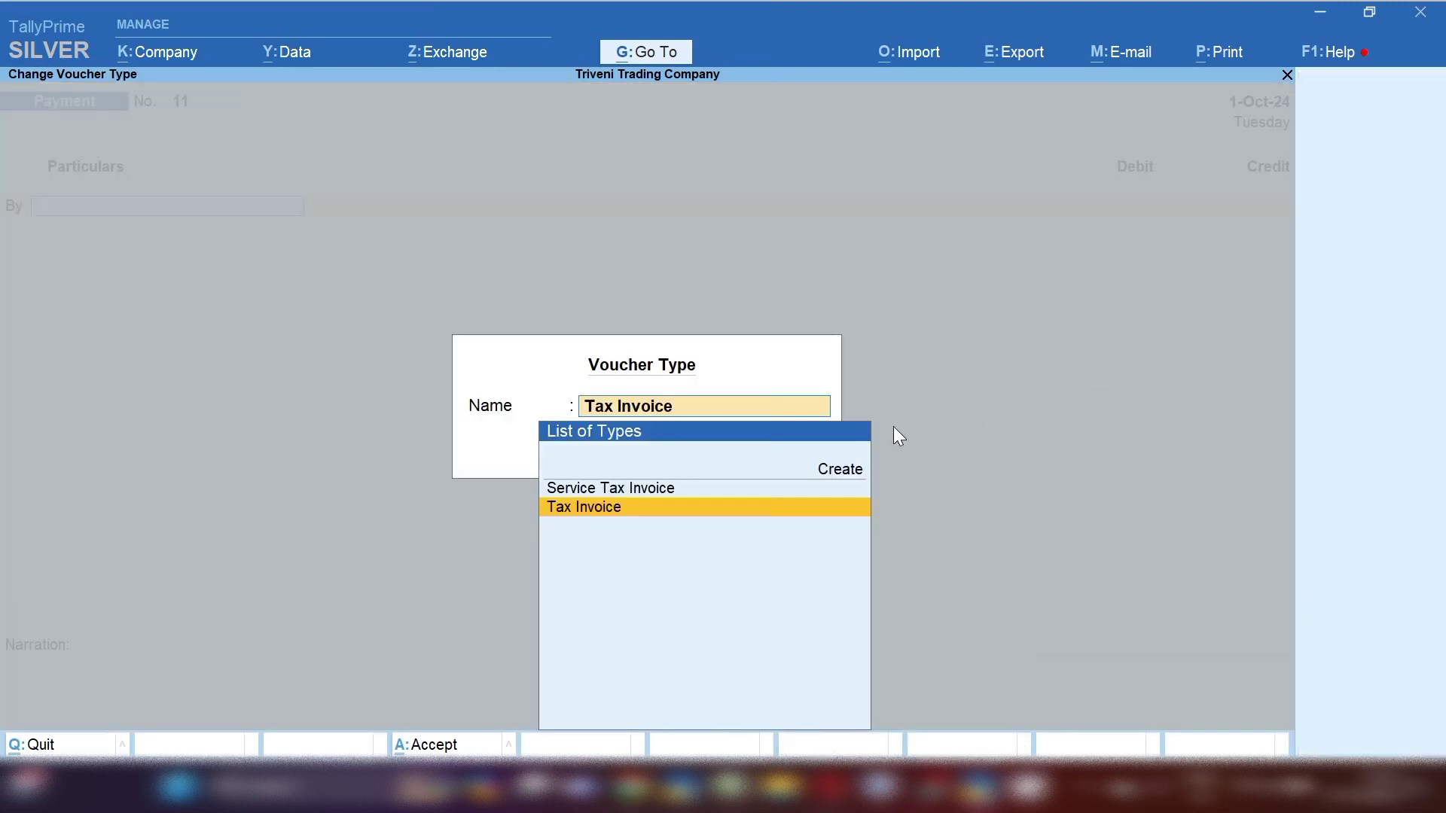
{"action": "key", "text": "Return"}
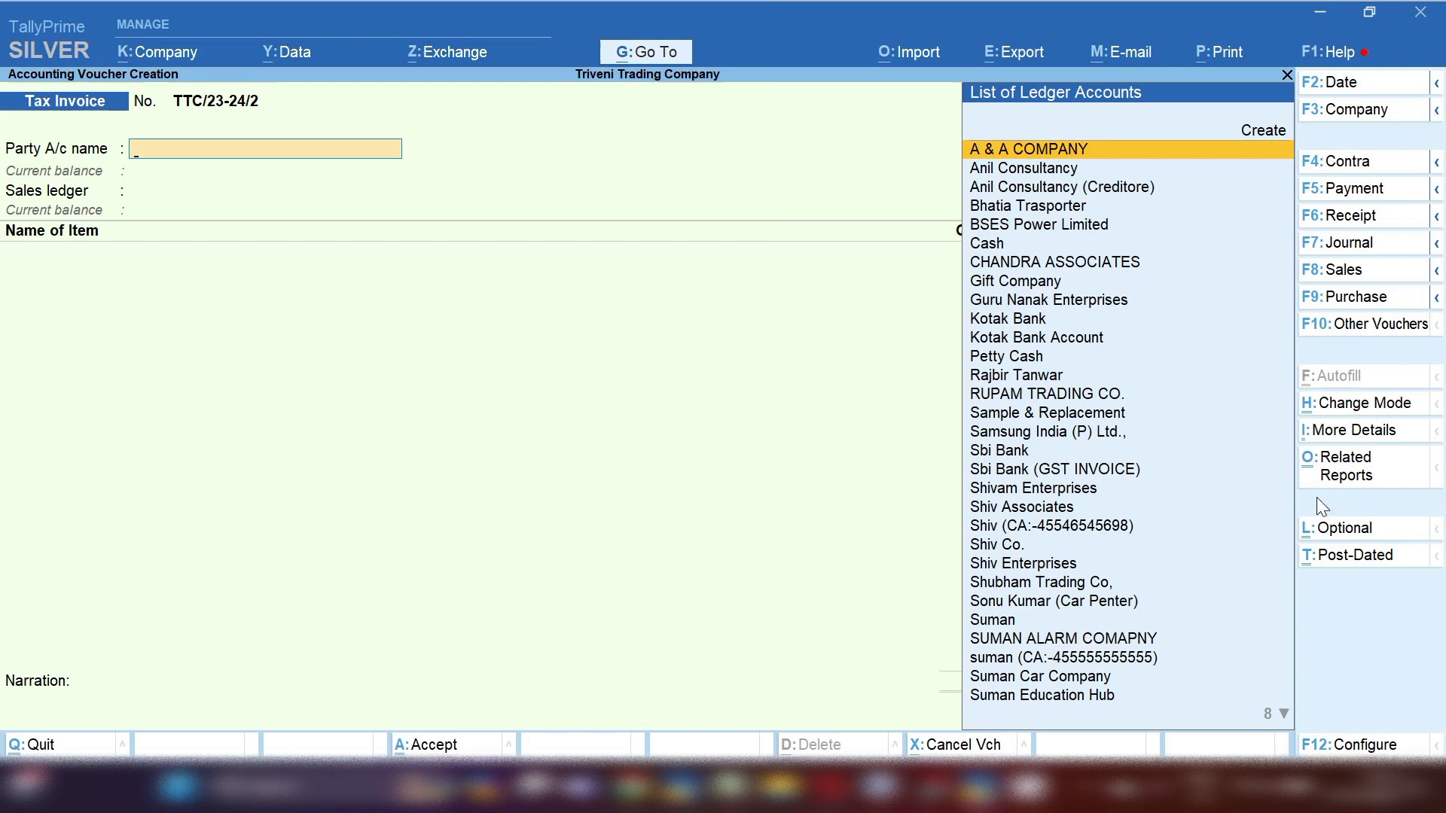
Switch the voucher to Accounting Invoice mode.
{"action": "left_click", "coordinate": [1352, 404]}
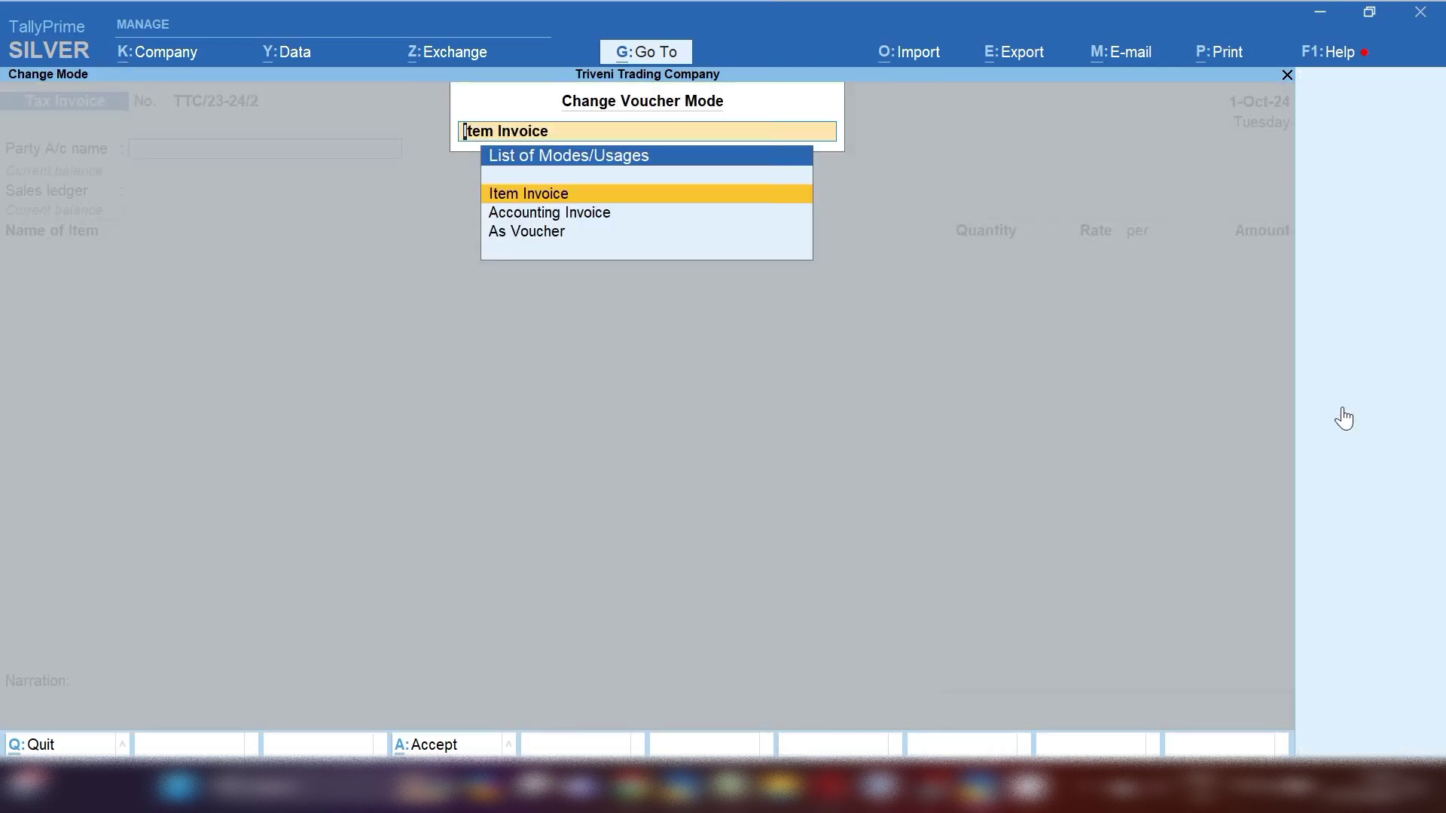
{"action": "key", "text": "Down"}
{"action": "key", "text": "Return"}
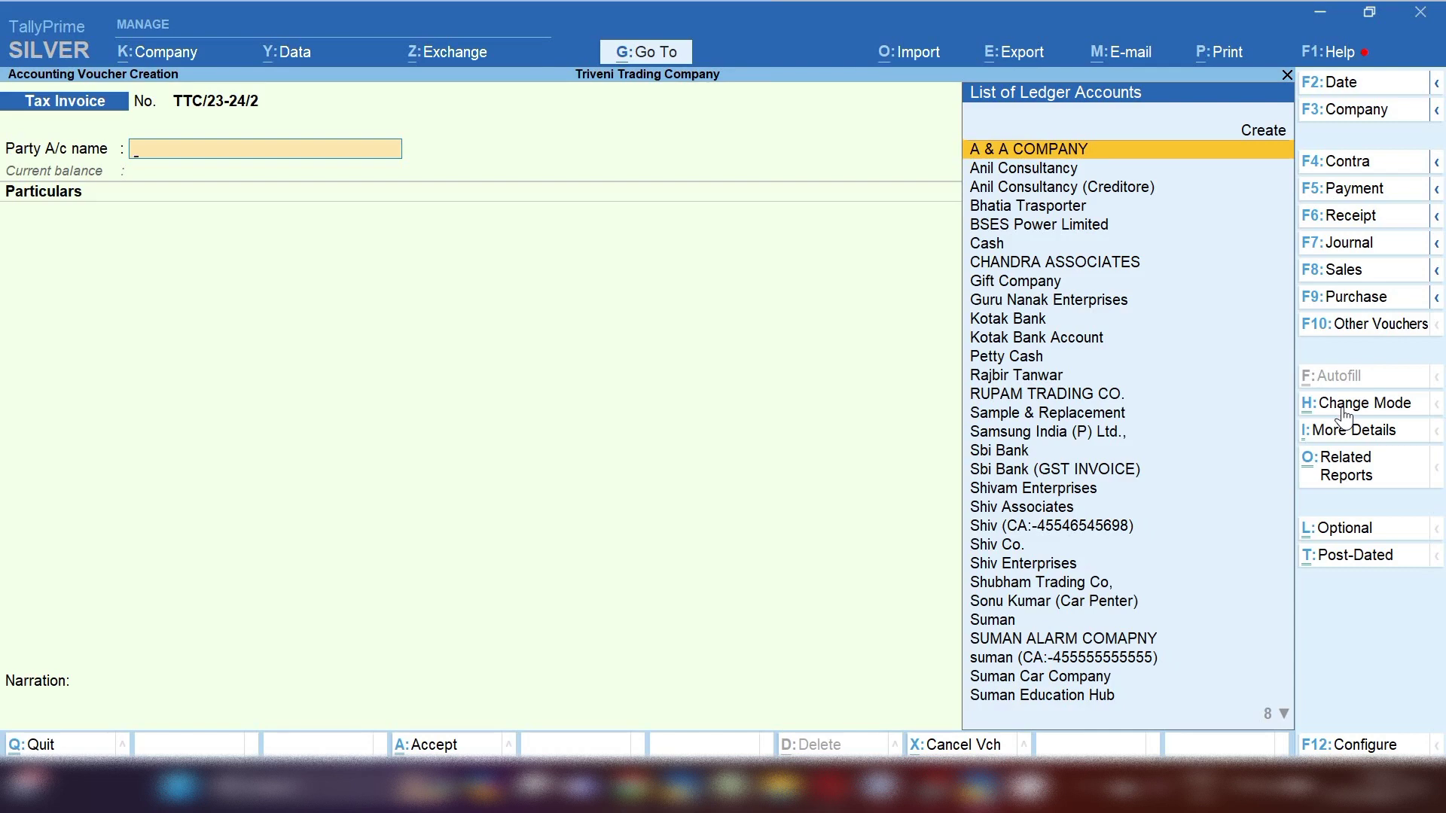
Choose Shivam Enterprises as party, skip dispatch details, and keep Delhi as place of supply.
{"action": "type", "text": "Shi"}
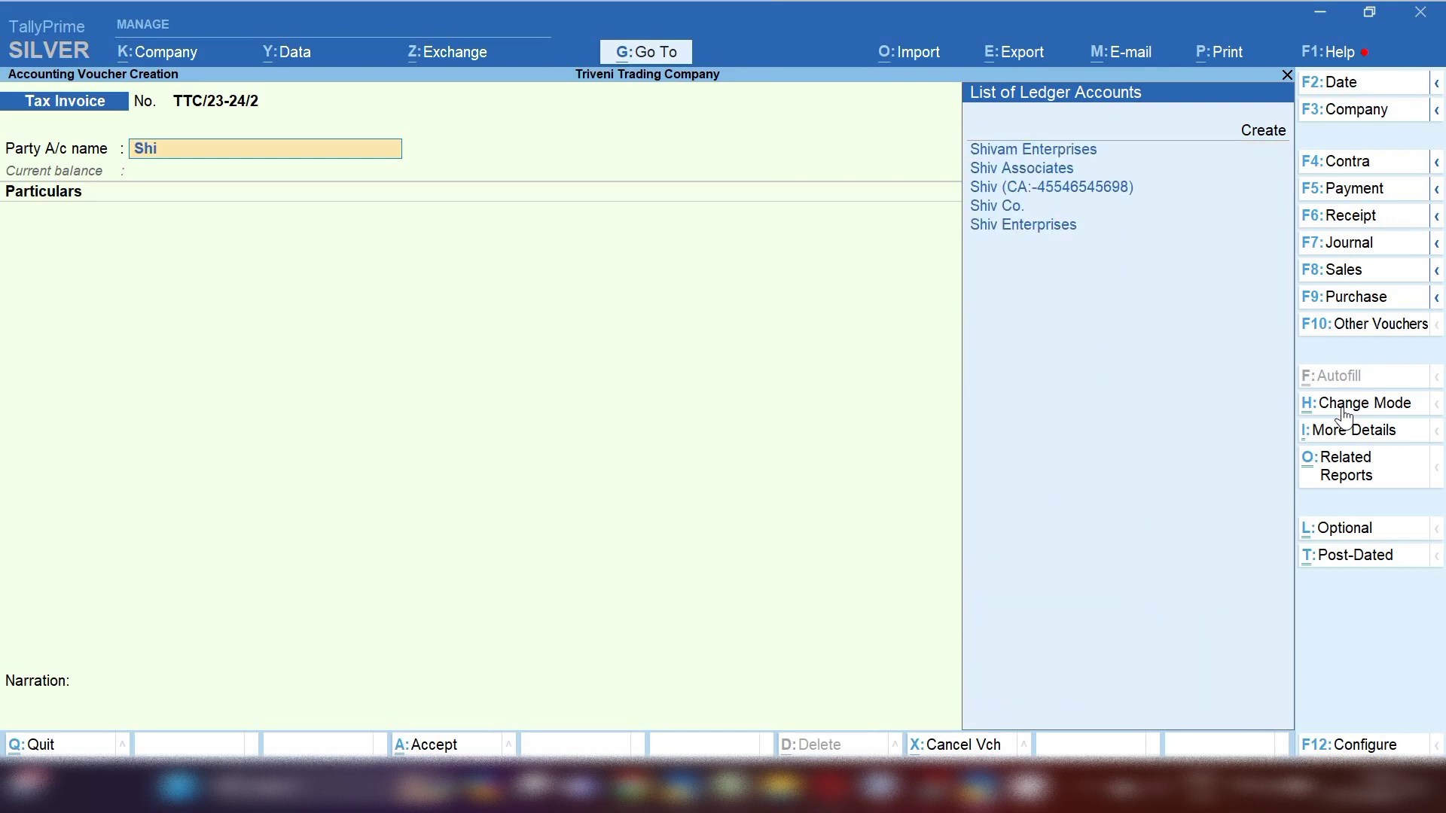
{"action": "key", "text": "Return"}
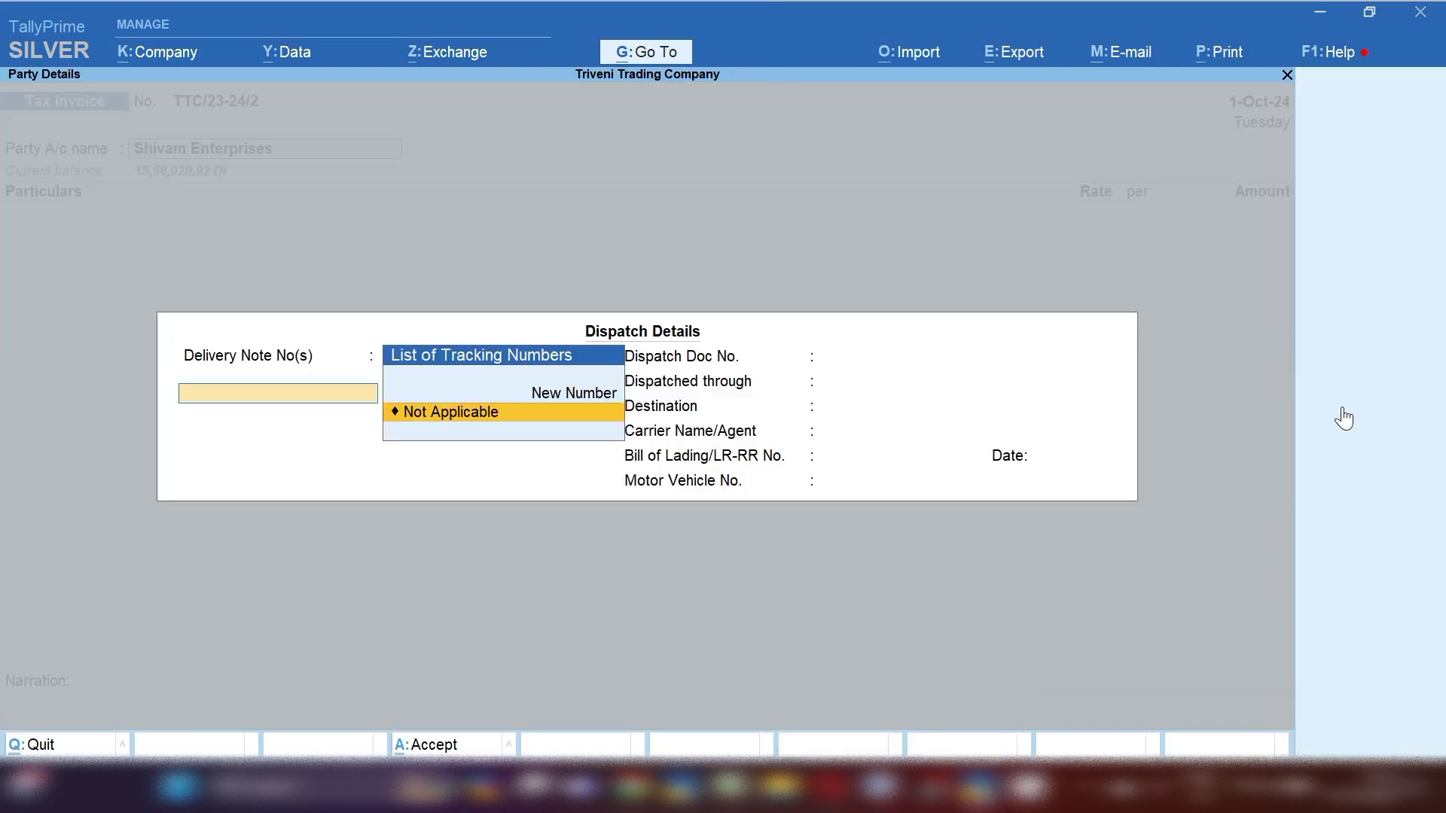
{"action": "key", "text": "Return"}
{"action": "key", "text": "Return"}
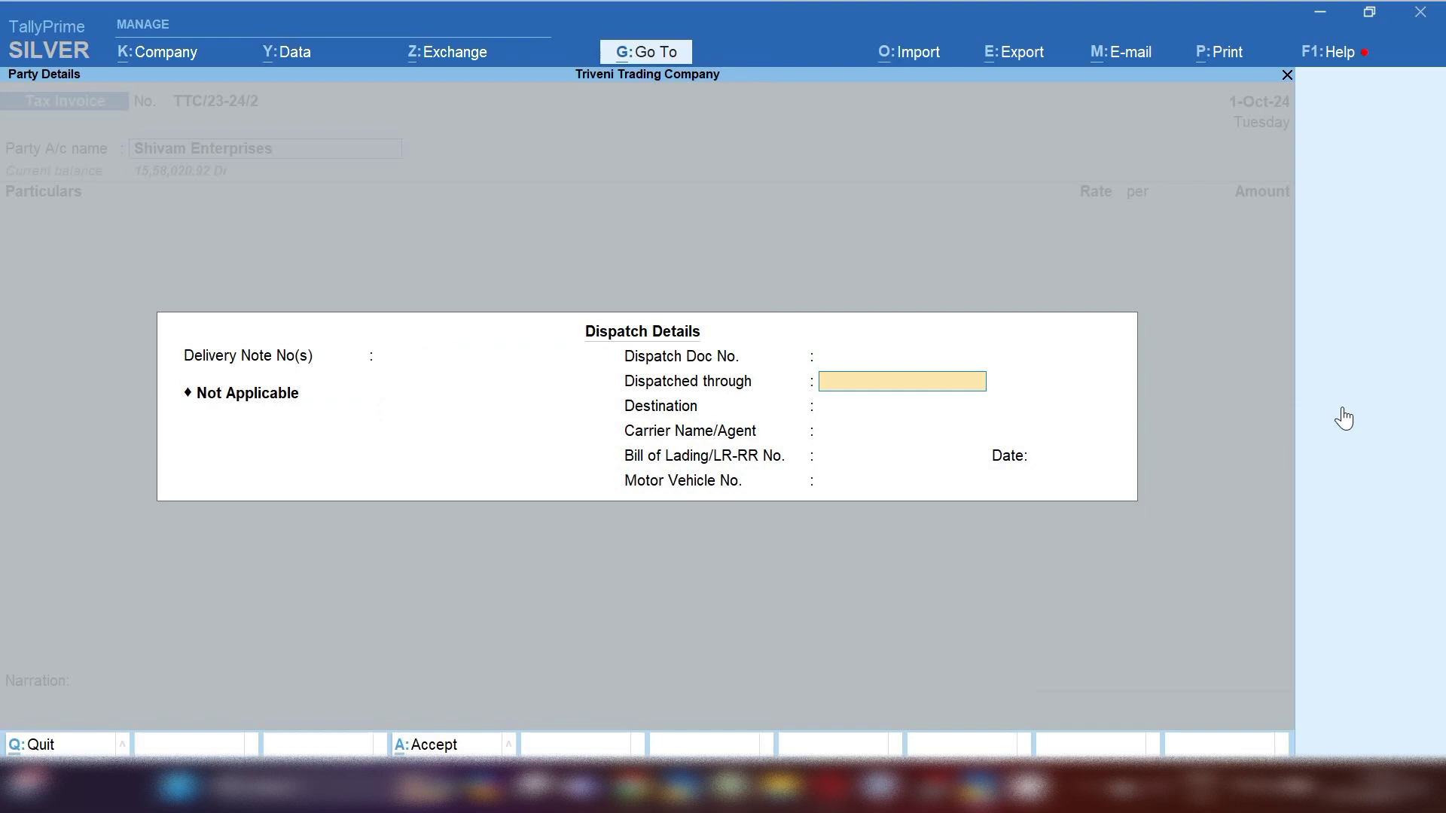
{"action": "key", "text": "Return"}
{"action": "key", "text": "Return"}
{"action": "key", "text": "Return"}
{"action": "key", "text": "Return"}
{"action": "key", "text": "Return"}
{"action": "key", "text": "Return"}
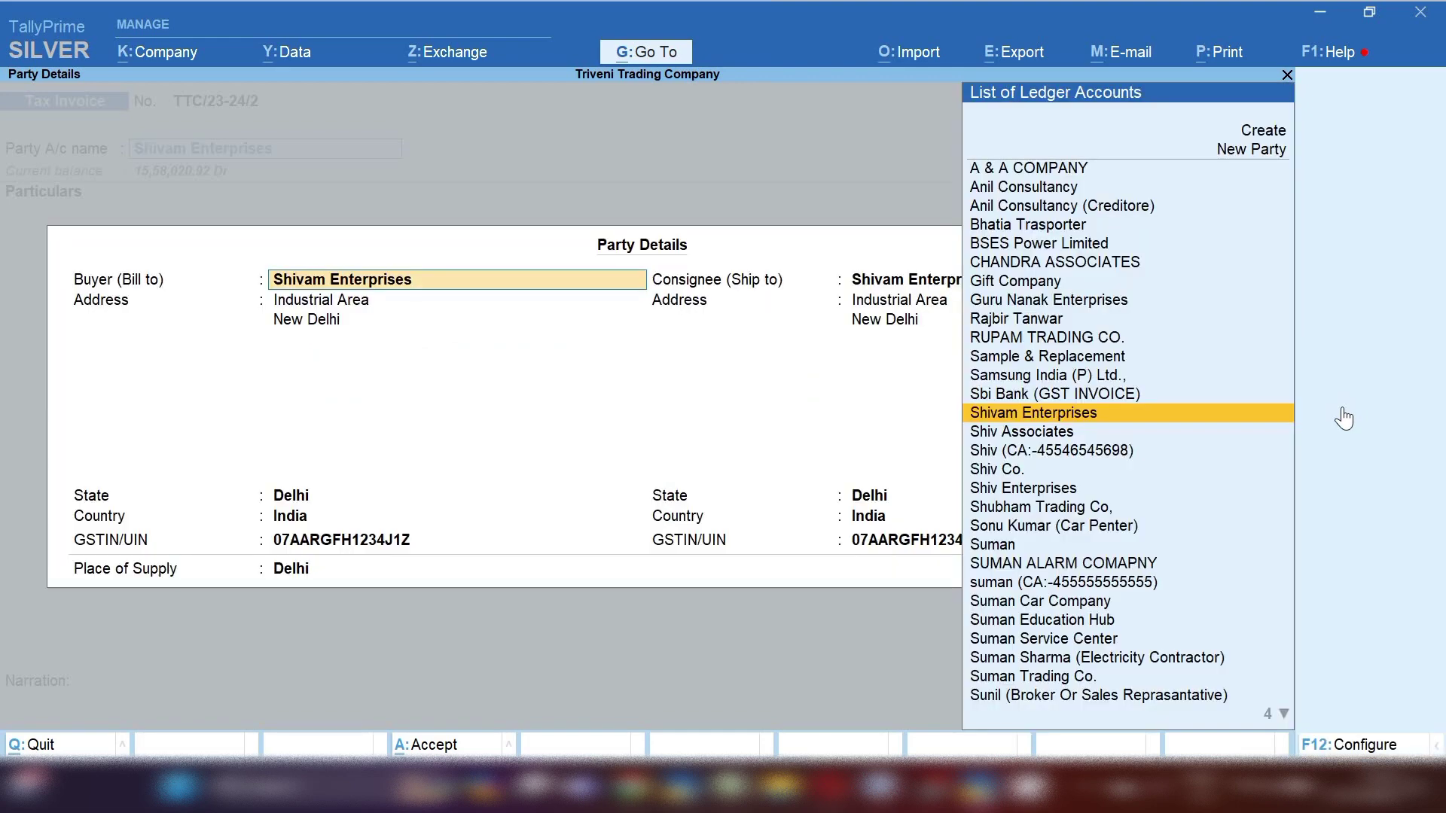
{"action": "key", "text": "Return"}
{"action": "key", "text": "Return"}
{"action": "key", "text": "Return"}
{"action": "key", "text": "Return"}
{"action": "key", "text": "Return"}
{"action": "key", "text": "Return"}
{"action": "key", "text": "Return"}
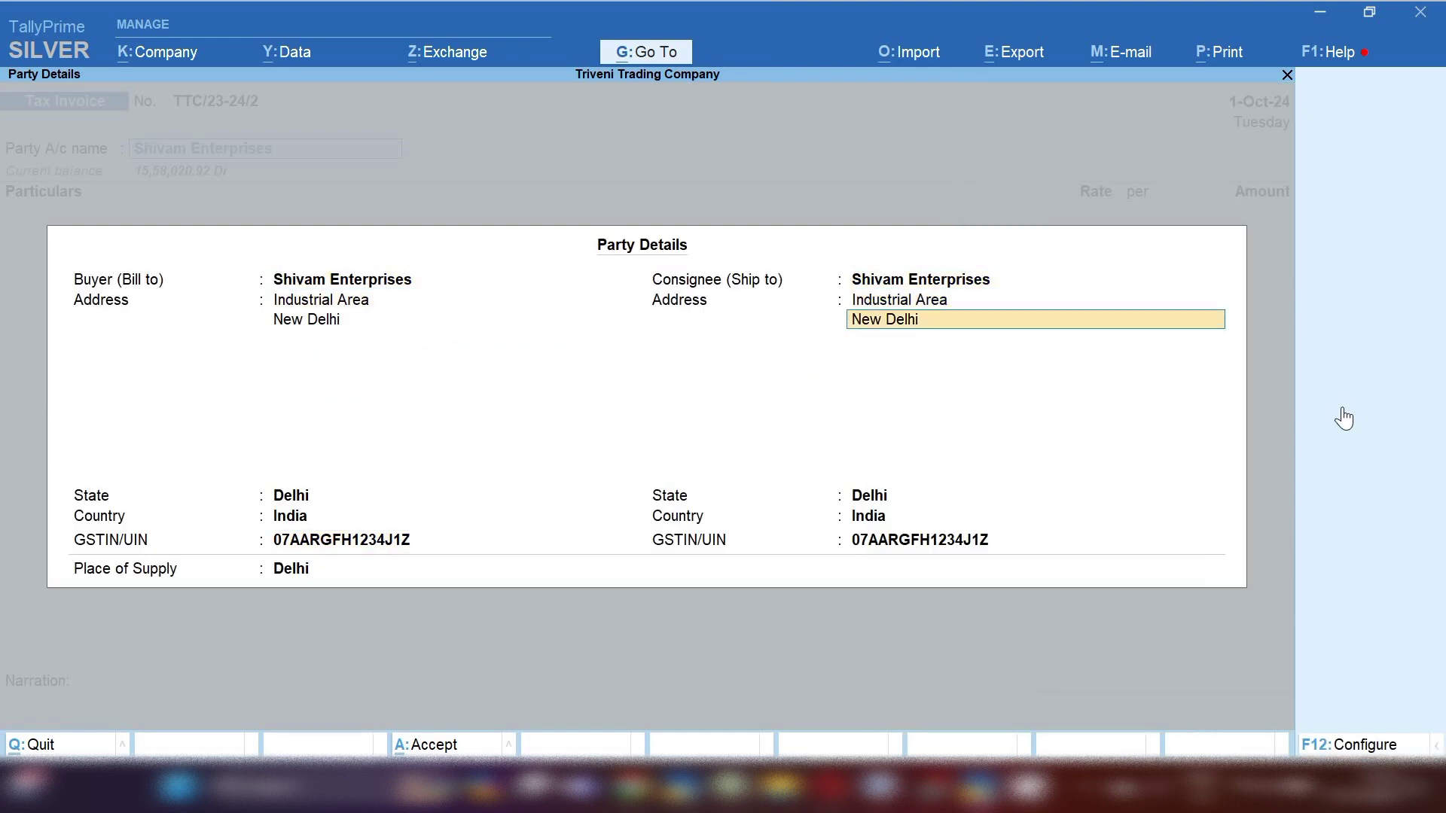
{"action": "key", "text": "Return"}
{"action": "key", "text": "Return"}
{"action": "key", "text": "Return"}
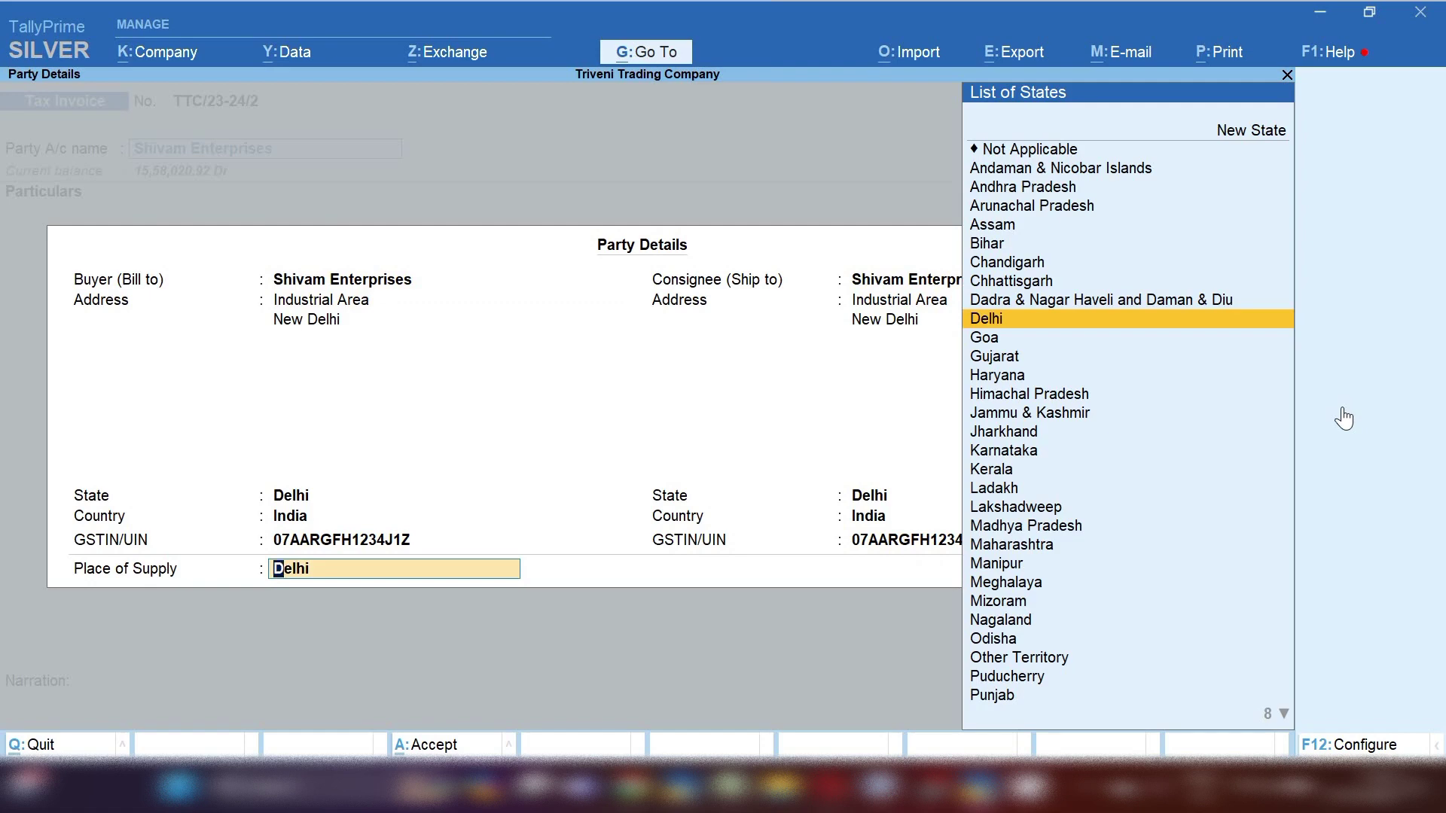
{"action": "key", "text": "Return"}
Add Rental Services as the first invoice line with description 'Shop No -5'.
{"action": "type", "text": "Re"}
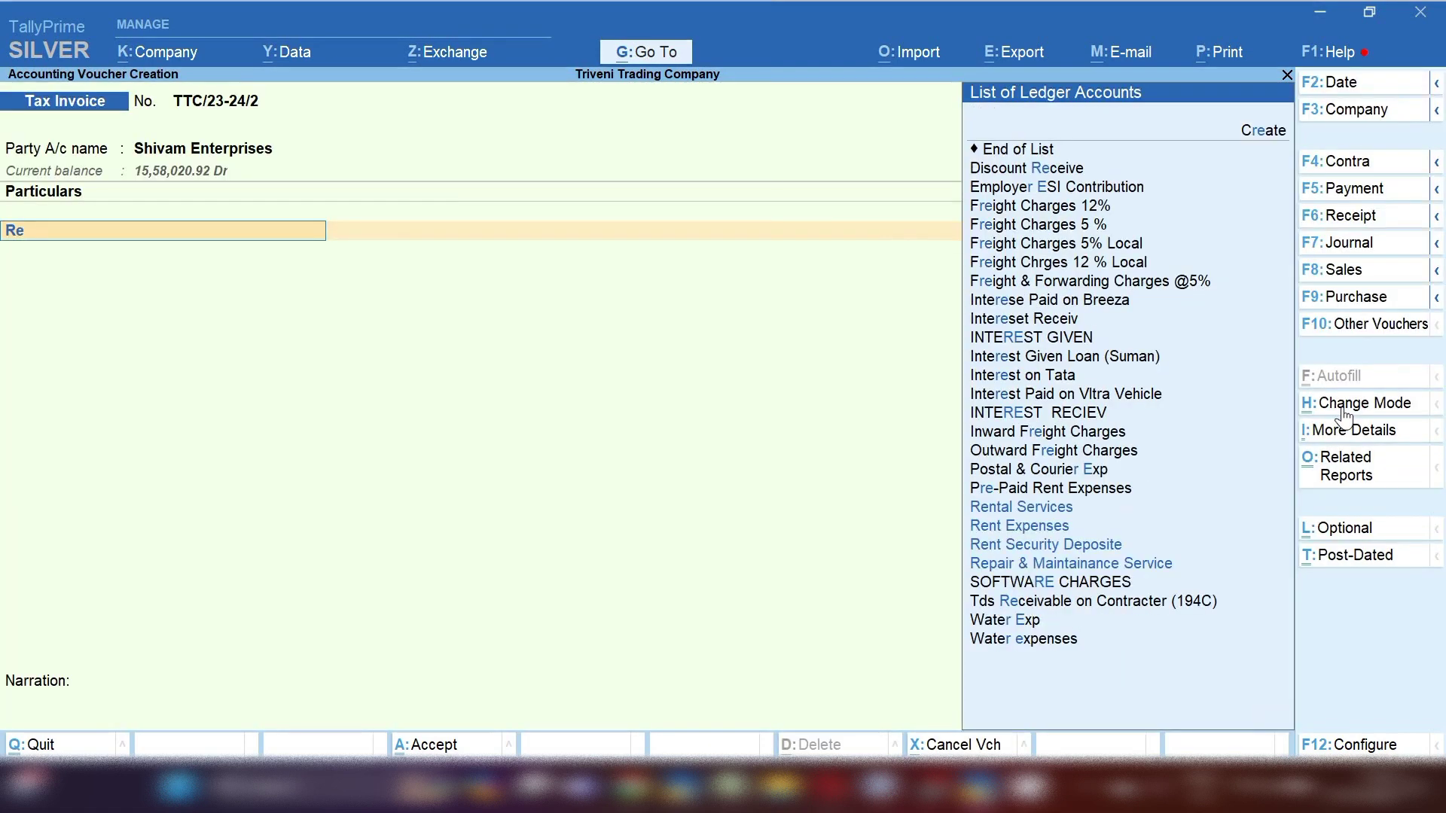
{"action": "type", "text": "nt"}
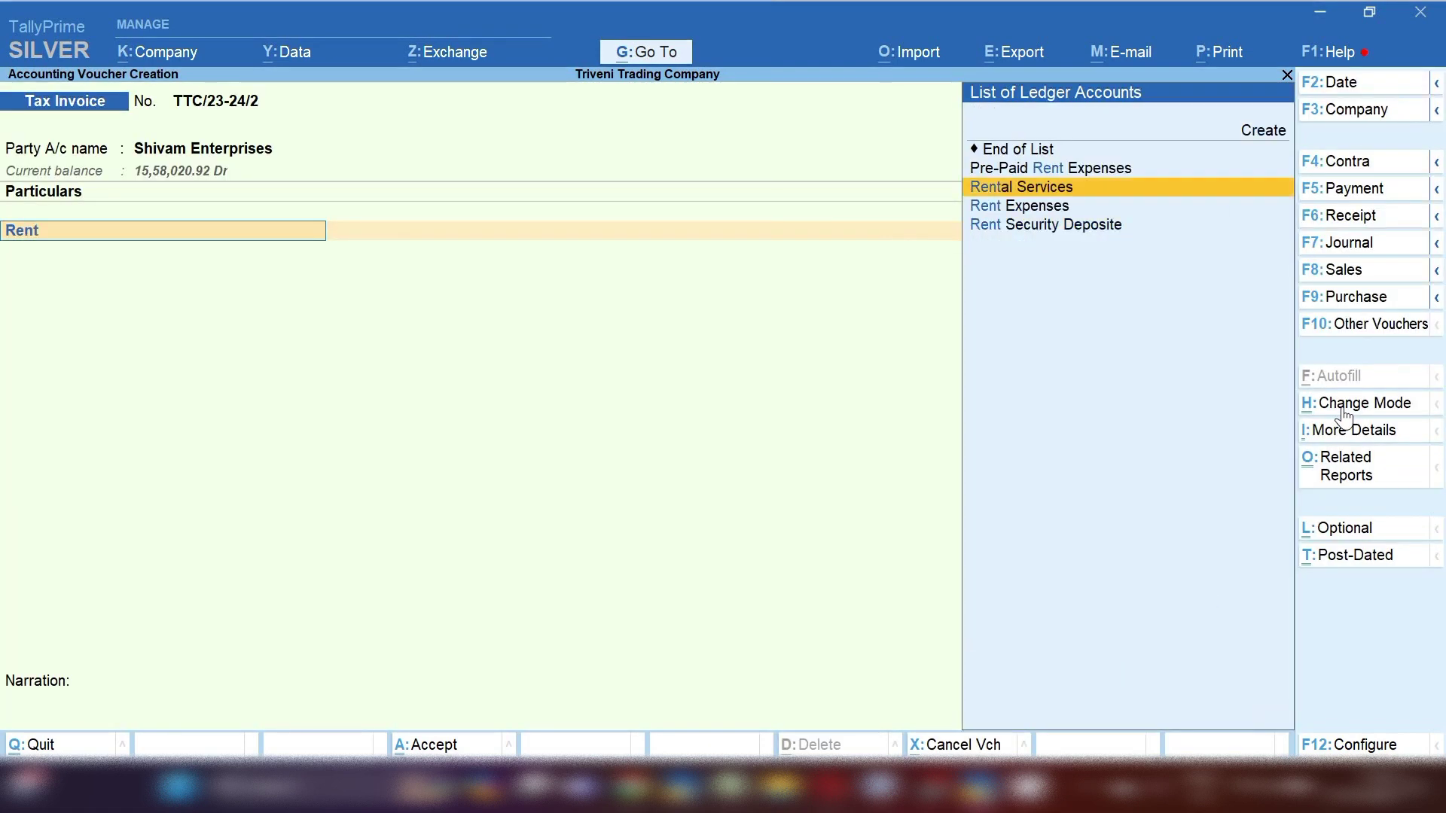
{"action": "key", "text": "Return"}
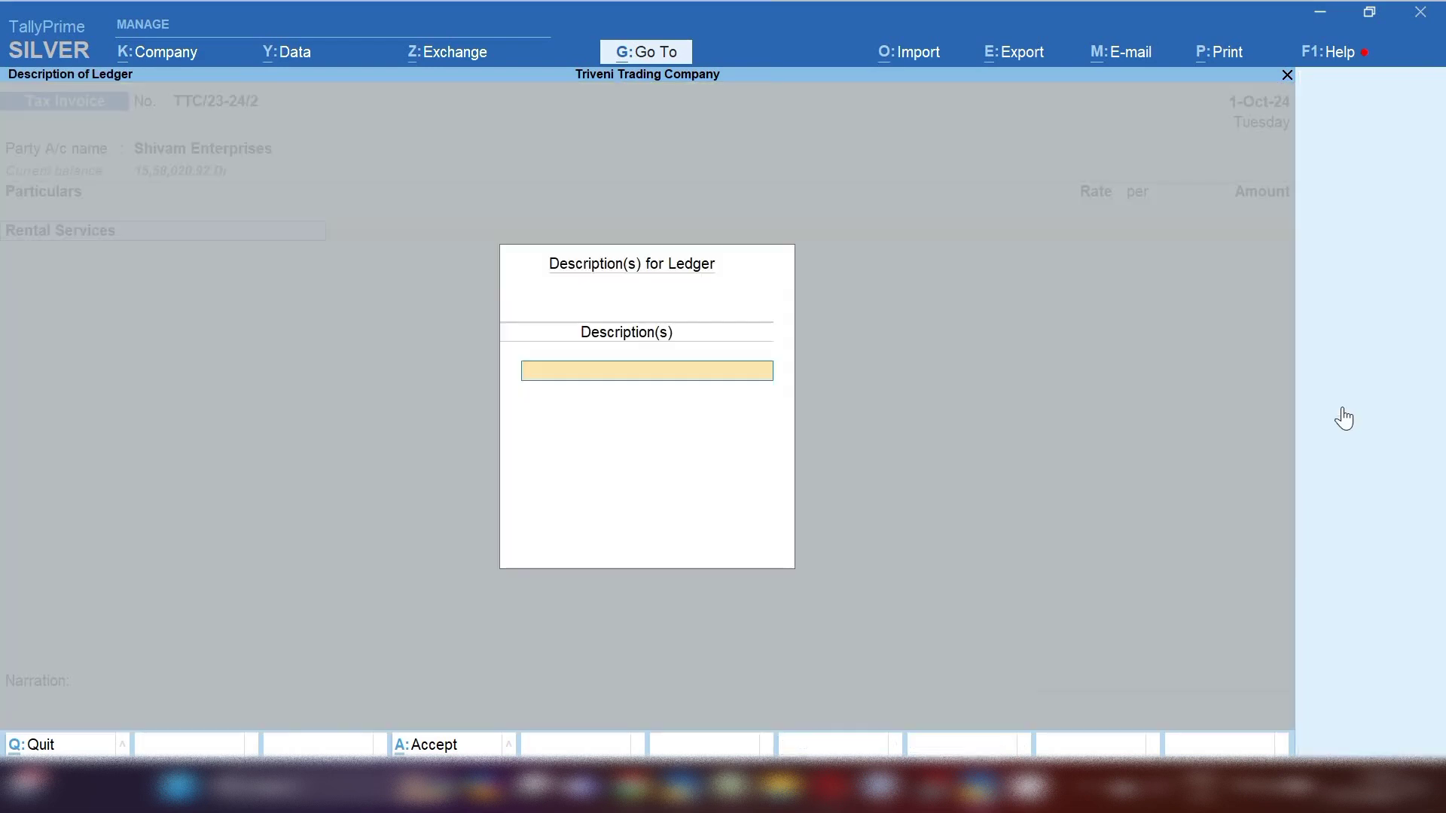
{"action": "type", "text": "Shop No"}
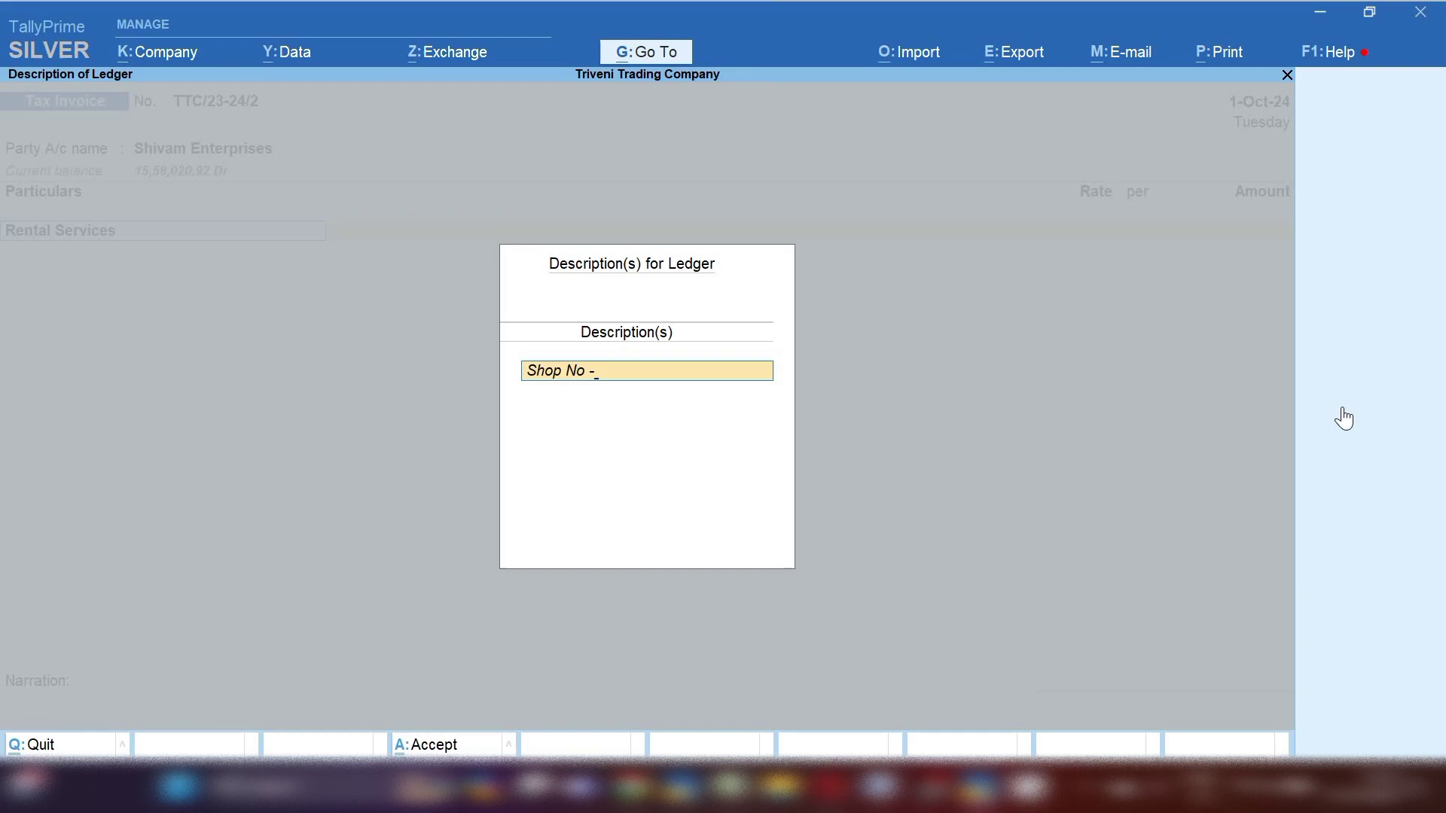
{"action": "type", "text": " -5"}
{"action": "key", "text": "Return"}
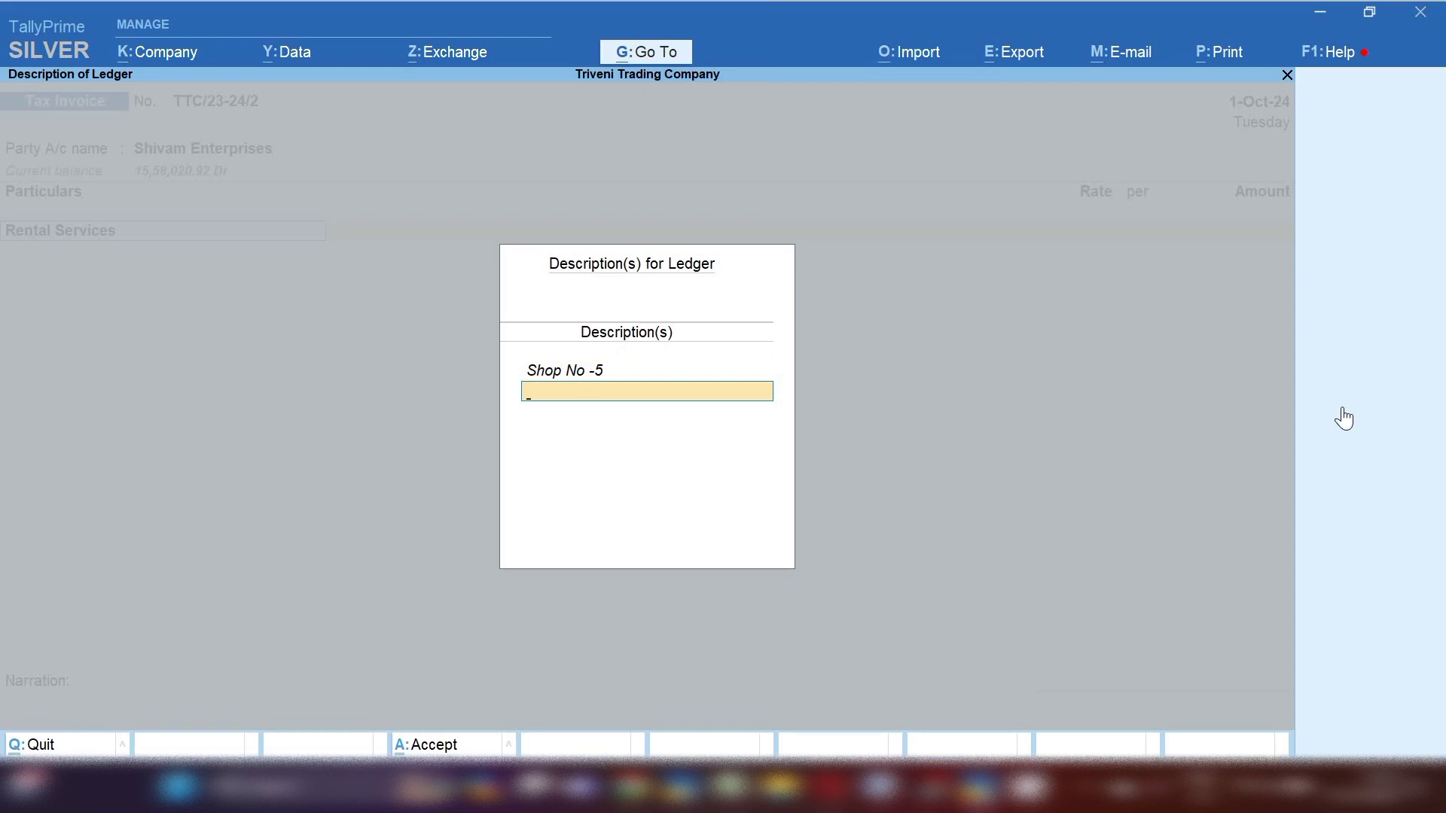
{"action": "key", "text": "Return"}
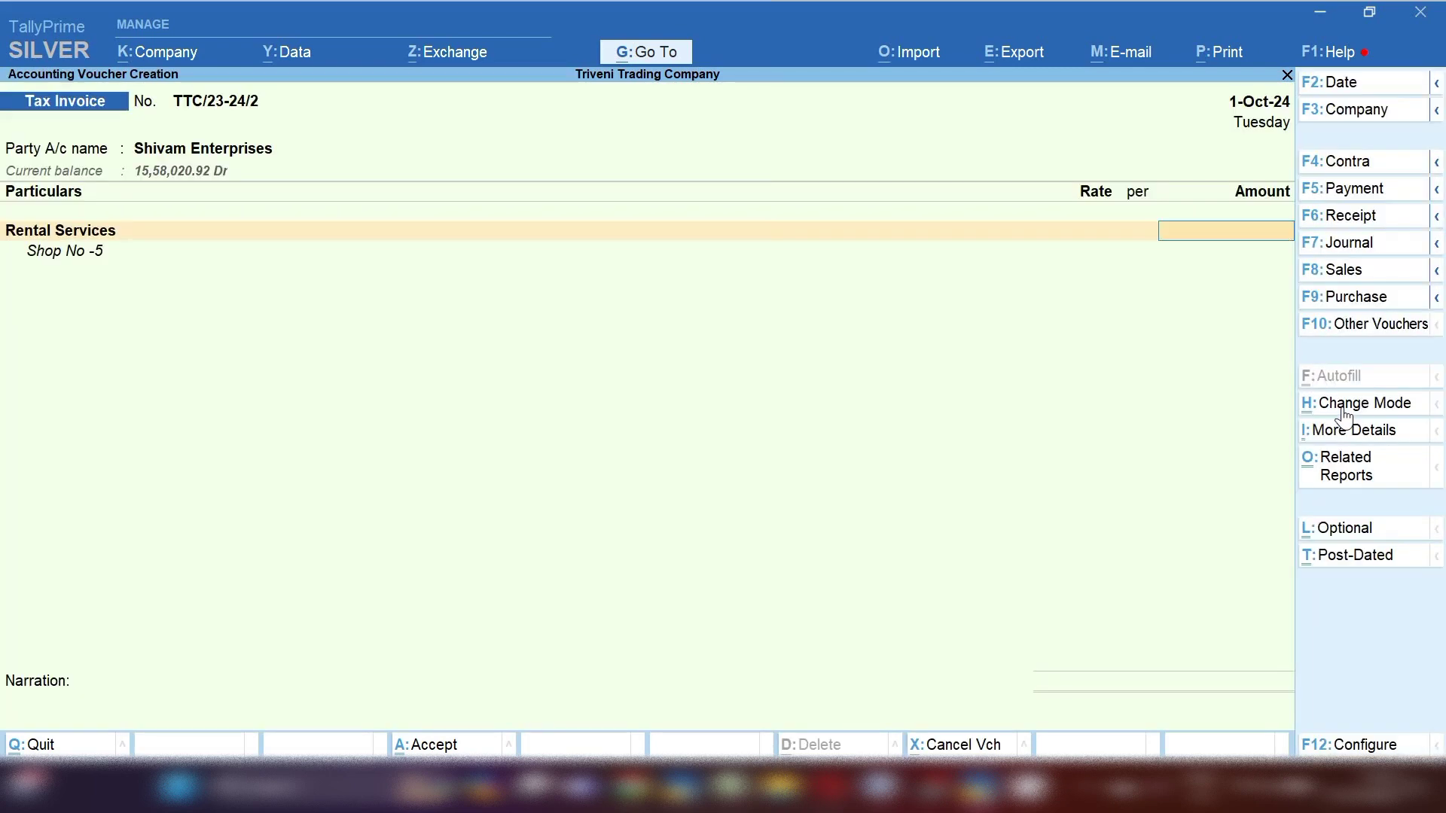
Enter 9,000 for Rental Services and add Output Cgst at 810.00.
{"action": "type", "text": "9000"}
{"action": "key", "text": "Return"}
{"action": "key", "text": "Return"}
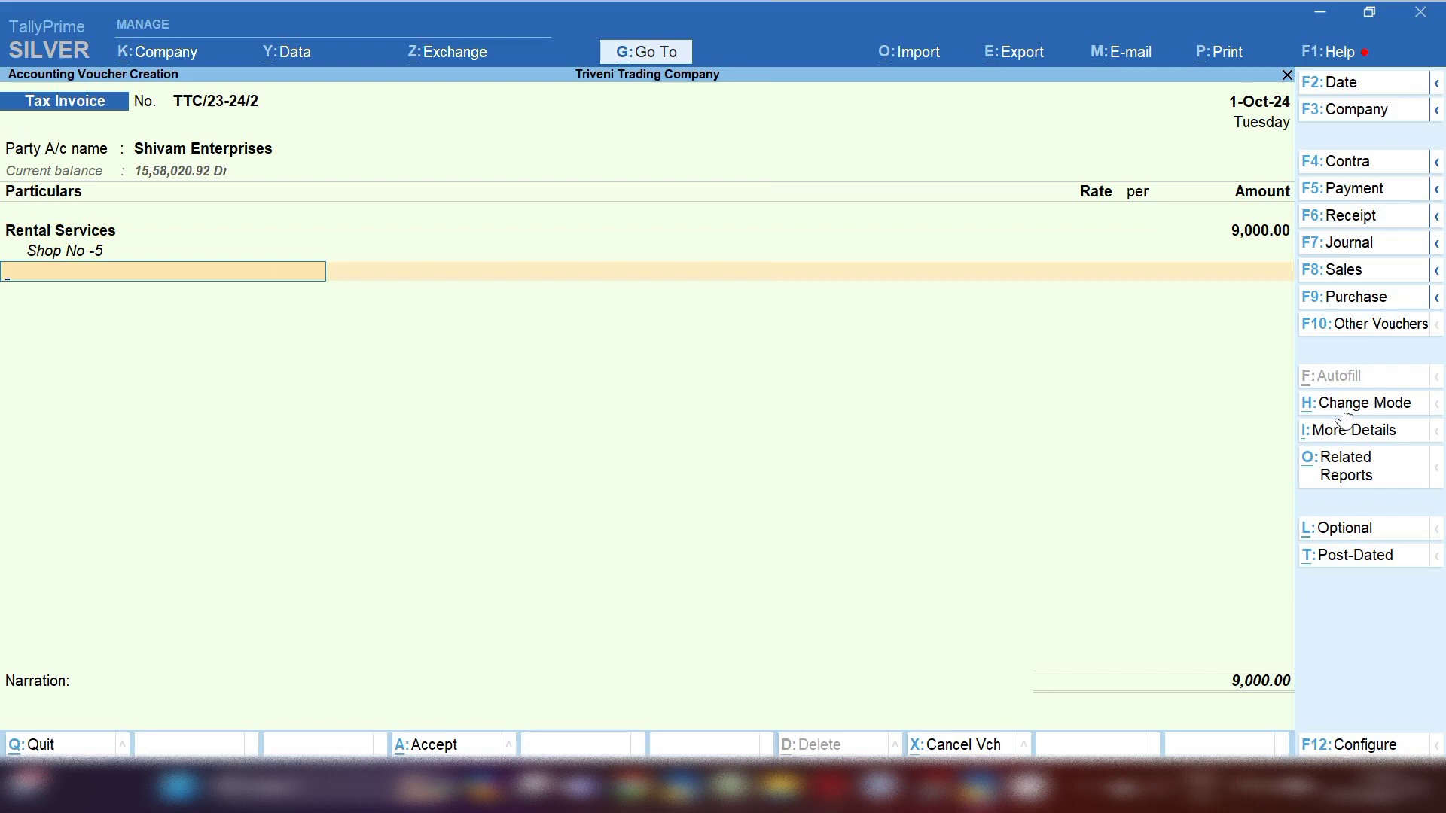
{"action": "type", "text": "Cgs"}
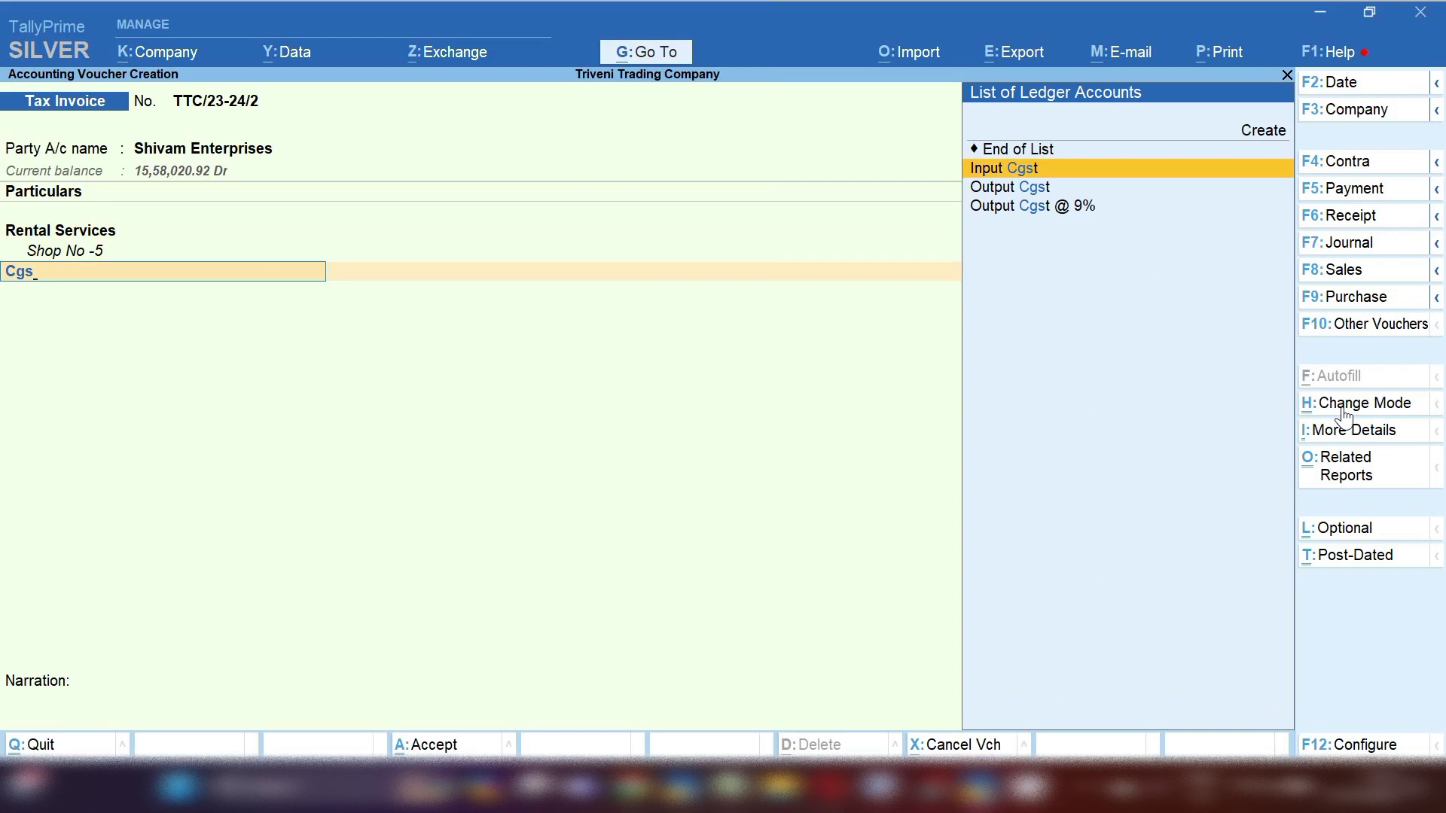
{"action": "key", "text": "Down"}
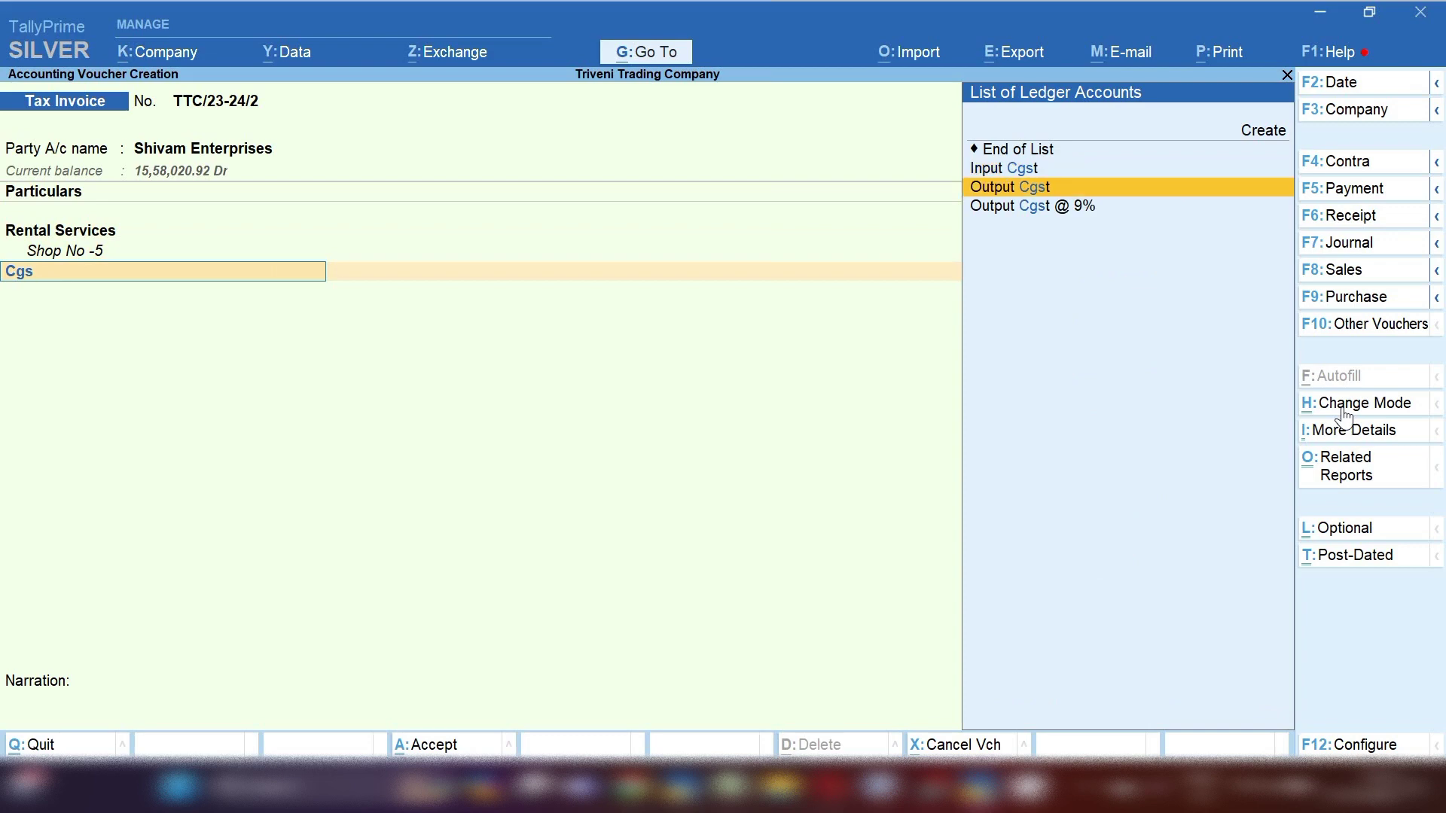
{"action": "key", "text": "Return"}
{"action": "key", "text": "Return"}
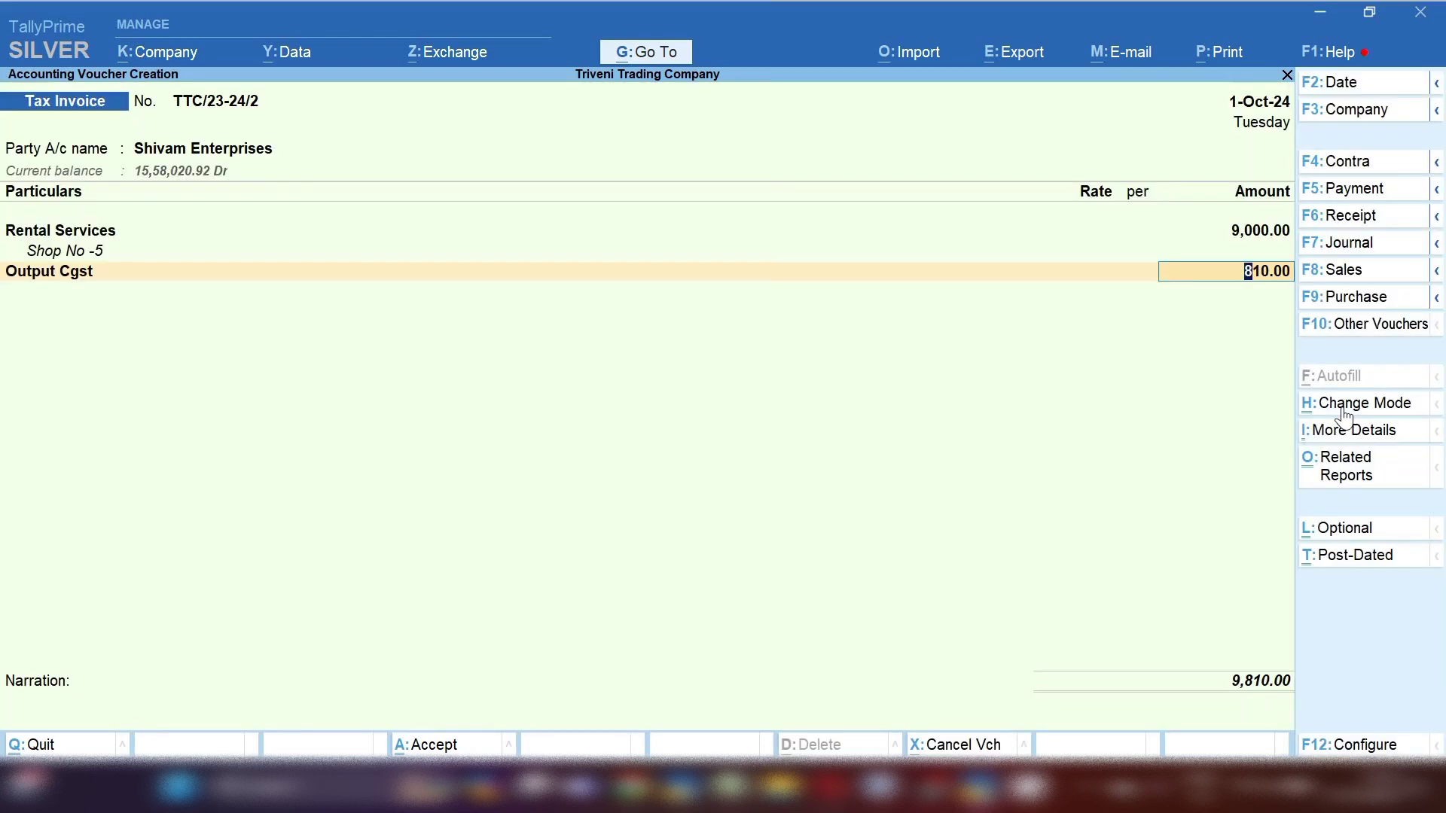
{"action": "key", "text": "Return"}
Add Output Sgst at 810.00, bringing the invoice total to 10,620.00.
{"action": "type", "text": "Sh"}
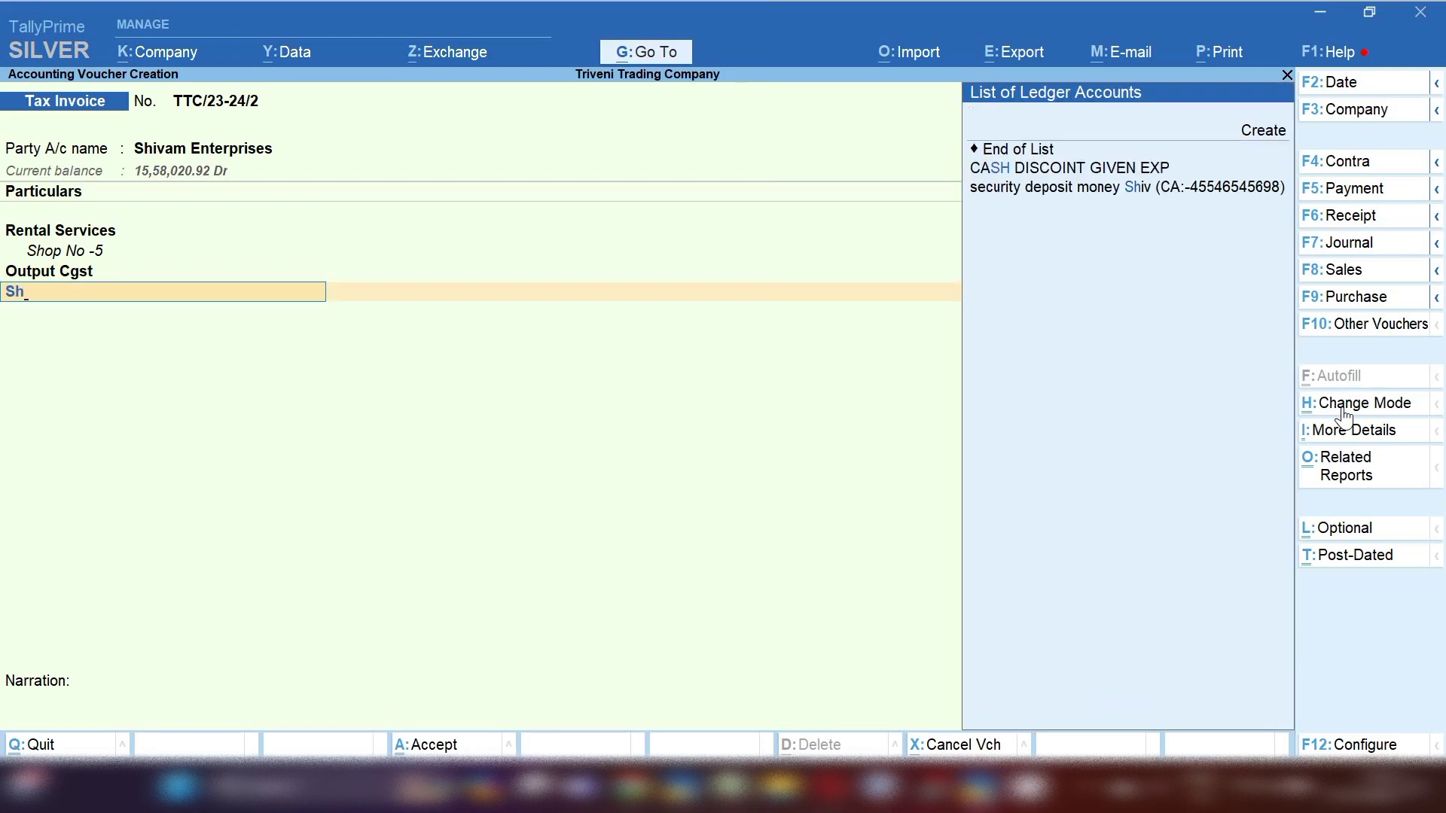
{"action": "key", "text": "BackSpace"}
{"action": "key", "text": "BackSpace"}
{"action": "type", "text": "Sgst"}
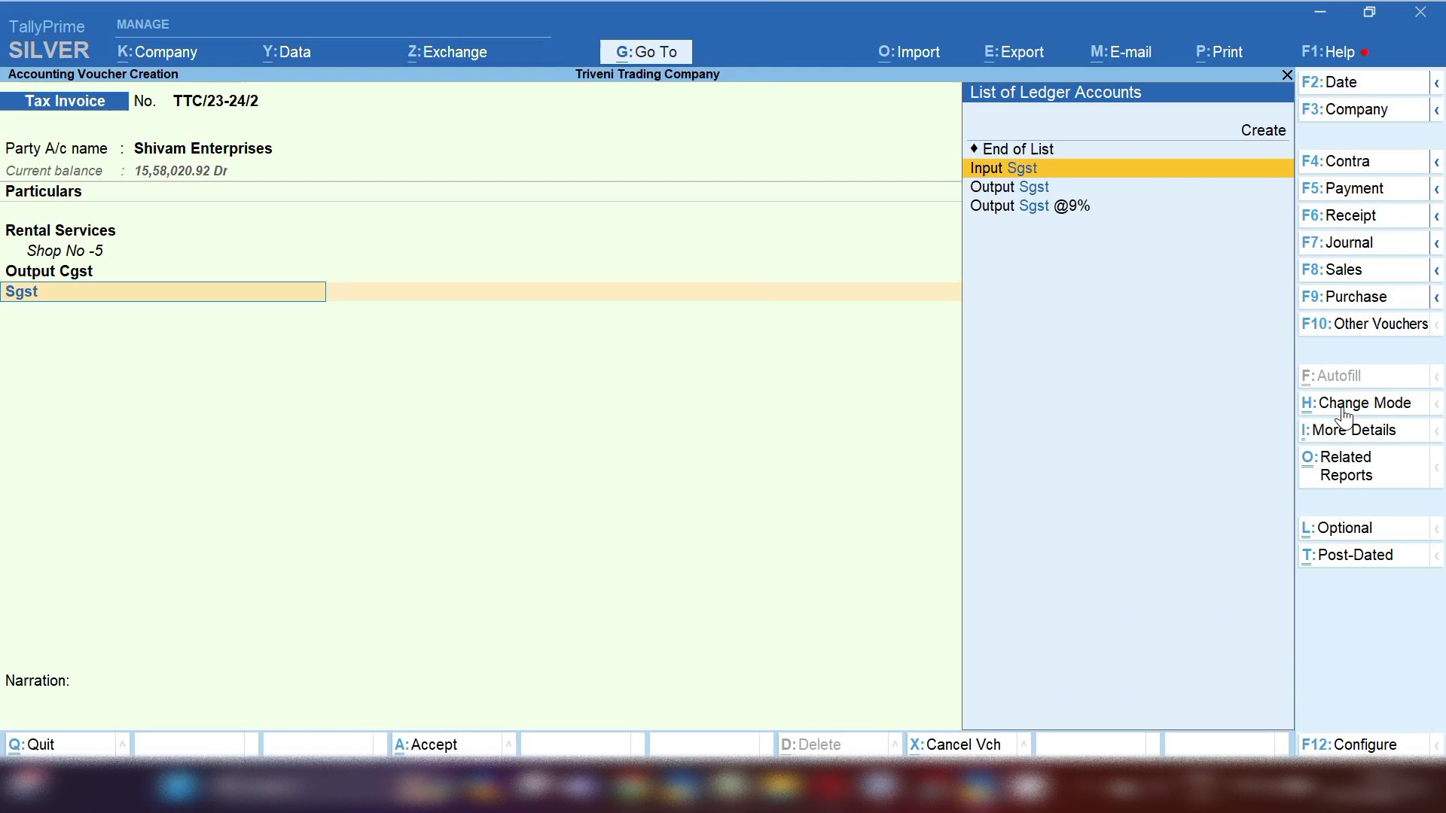
{"action": "key", "text": "Down"}
{"action": "key", "text": "Return"}
{"action": "key", "text": "Return"}
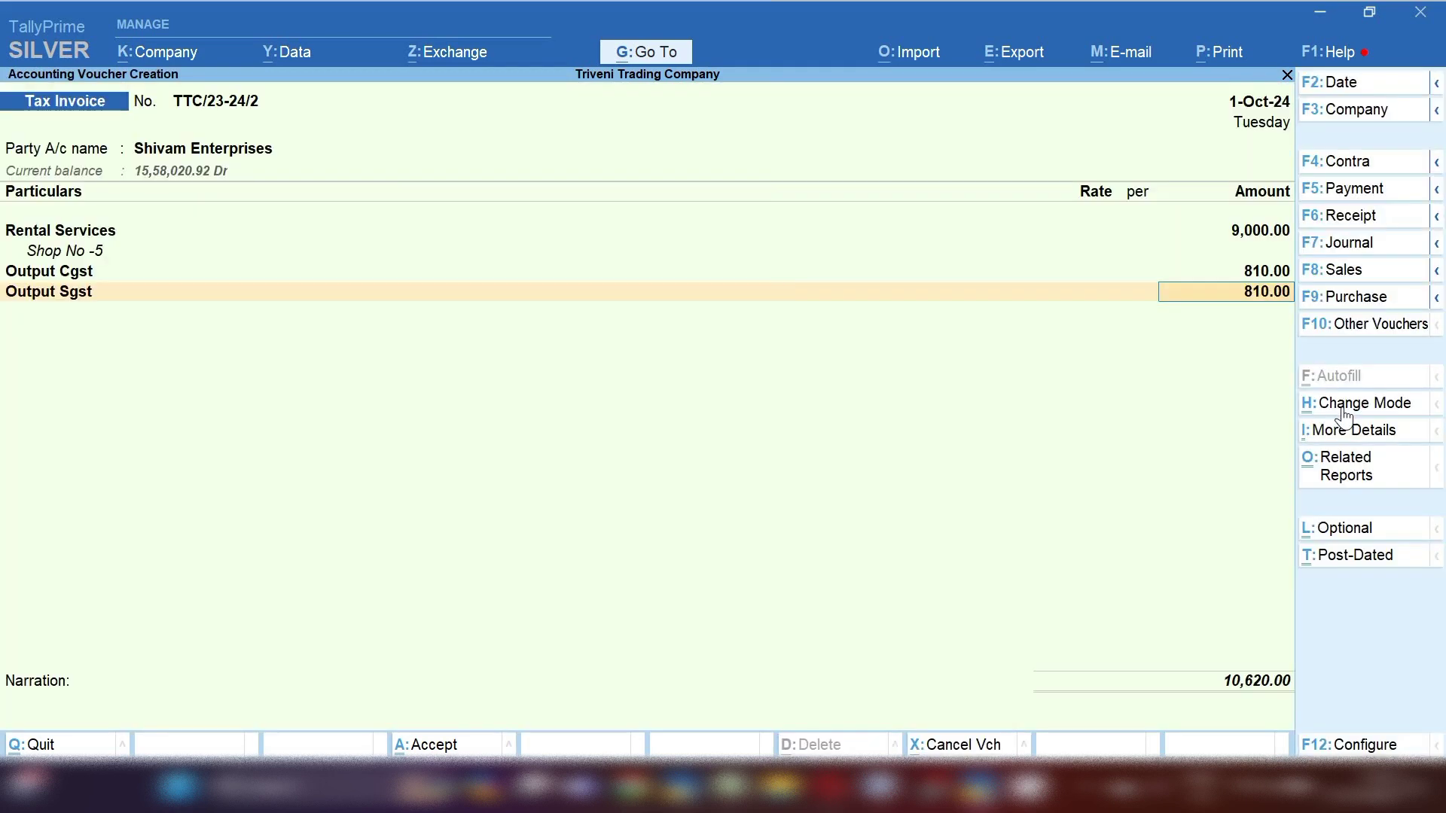
{"action": "key", "text": "Return"}
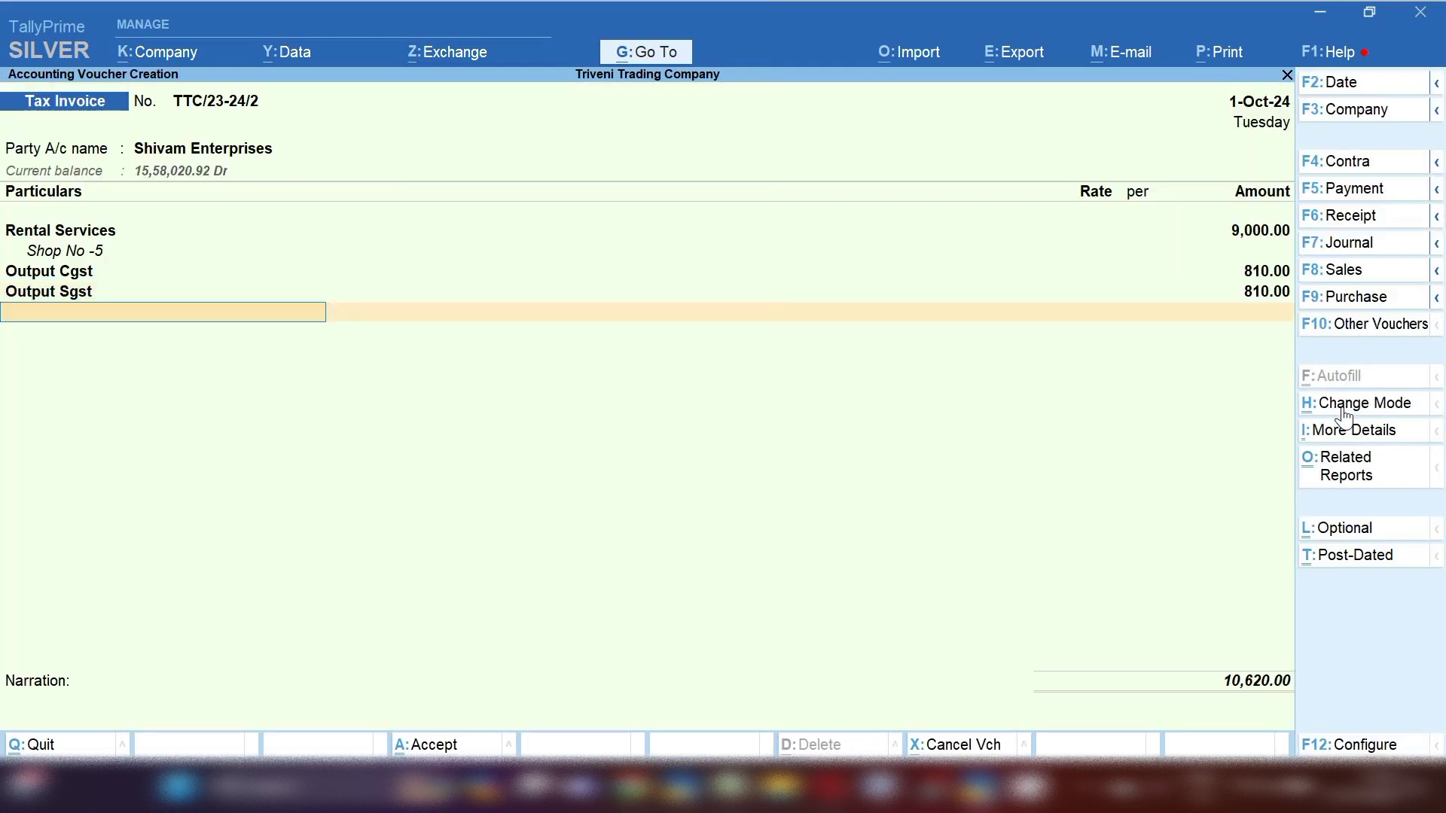
{"action": "key", "text": "Return"}
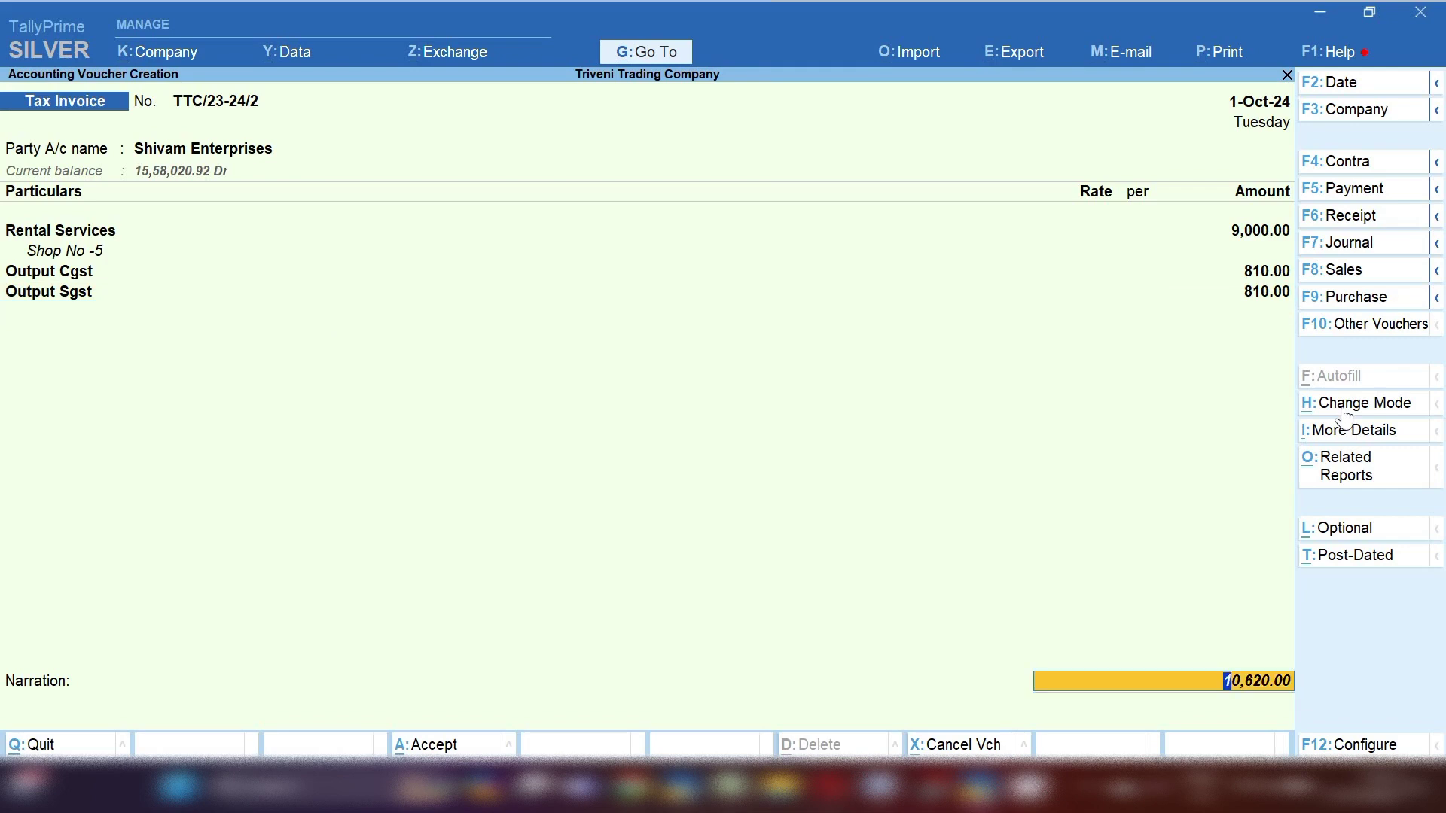
Open the voucher date change window with F2 to set 27.12.23.
{"action": "key", "text": "F2"}
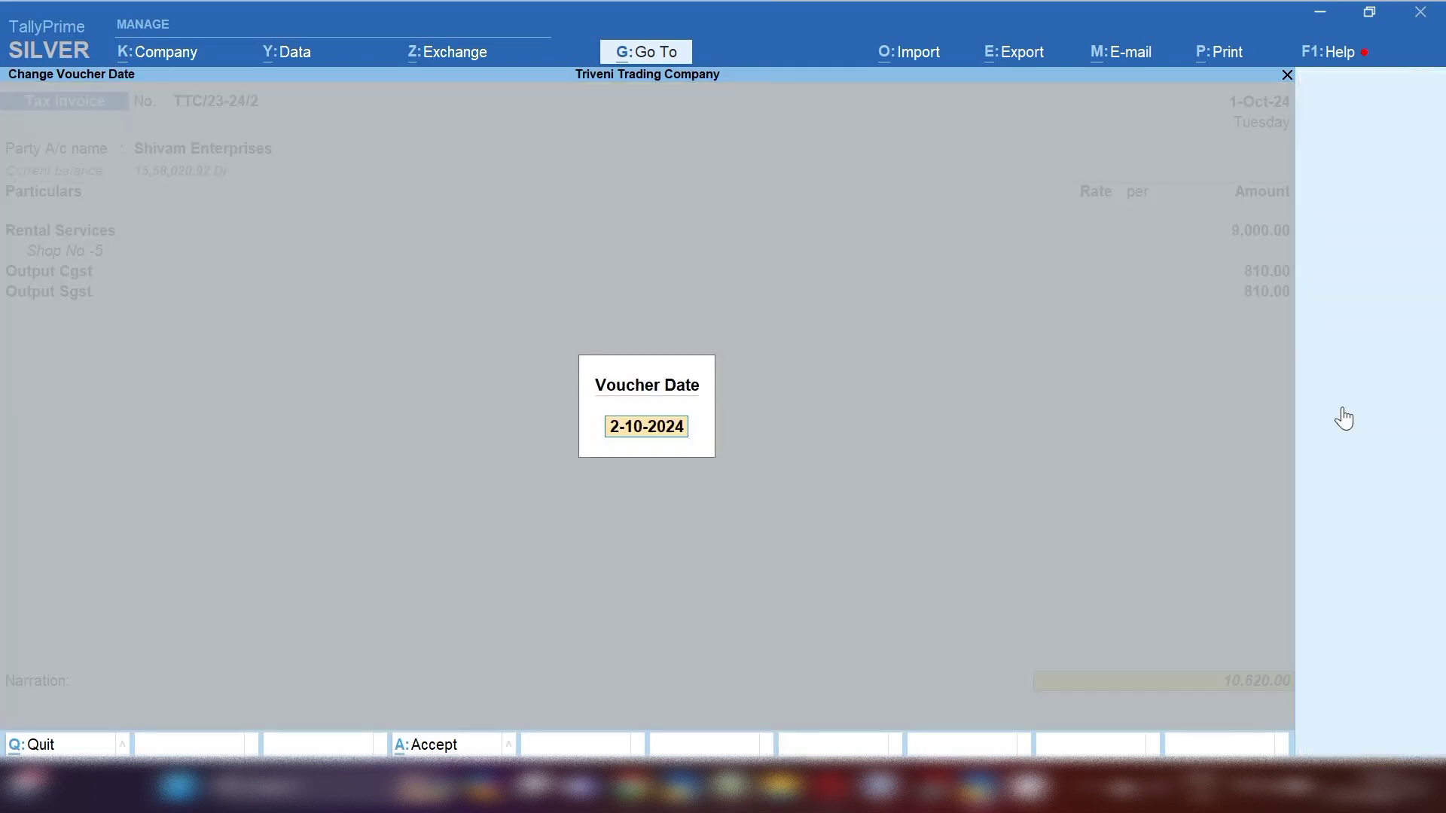